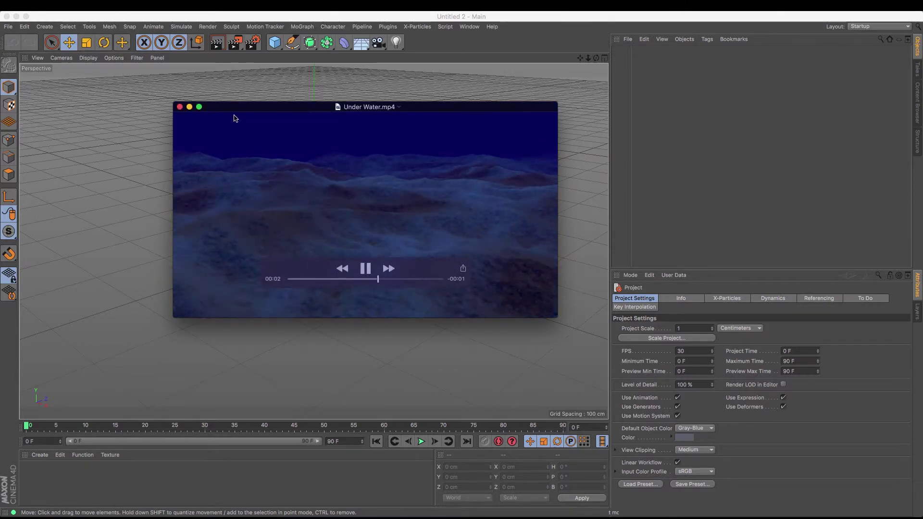
# Minimize the Under Water.mp4 reference video so the empty scene with its grid shows.
pyautogui.click(192, 104)
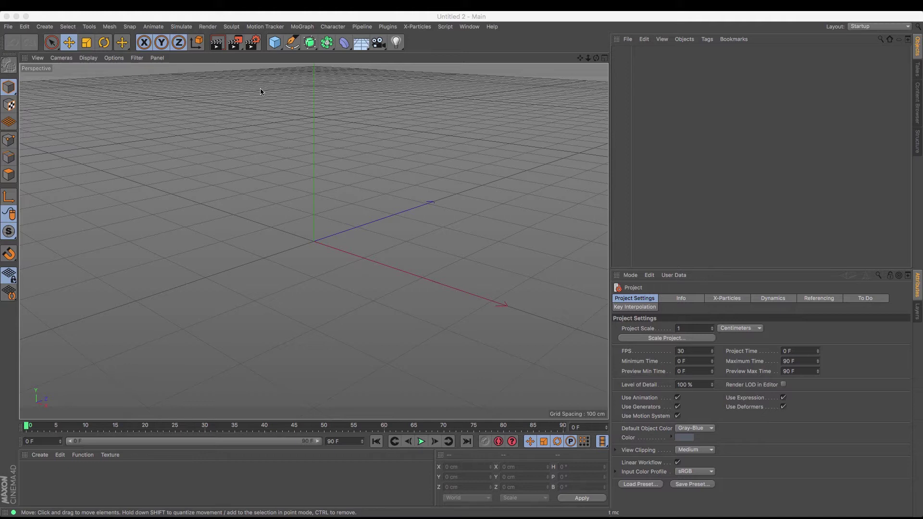
# Add a Landscape object sized 5000 × 200 × 5000 cm with Borders At Sea Level unchecked.
pyautogui.click(275, 42)
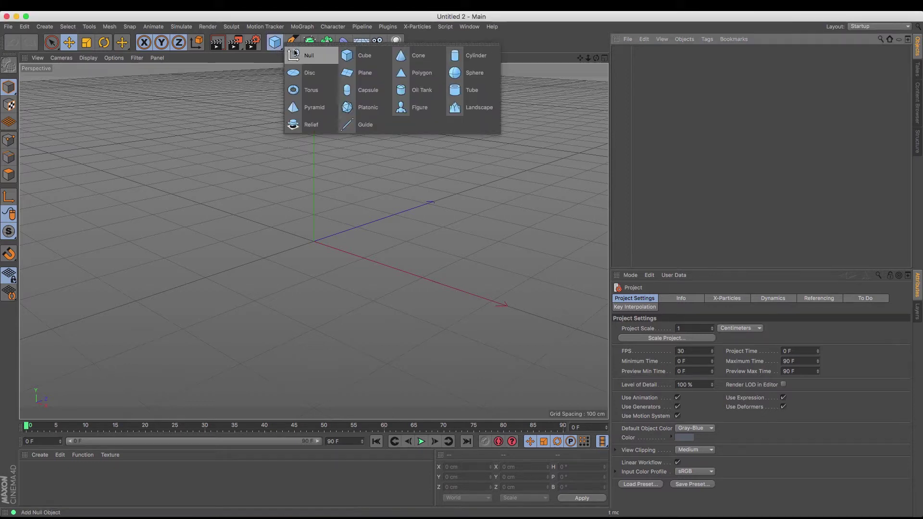
pyautogui.click(467, 110)
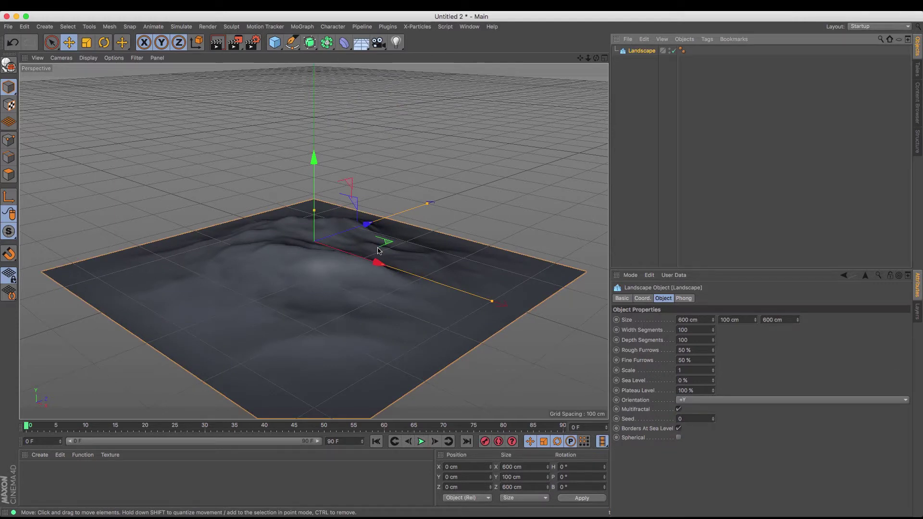
pyautogui.click(692, 320)
pyautogui.press('super+a')
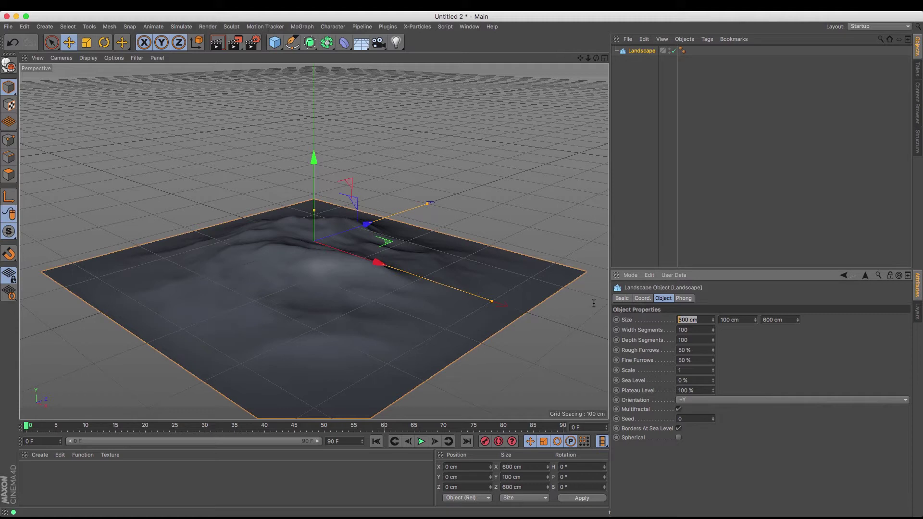
pyautogui.write('5000')
pyautogui.press('Tab')
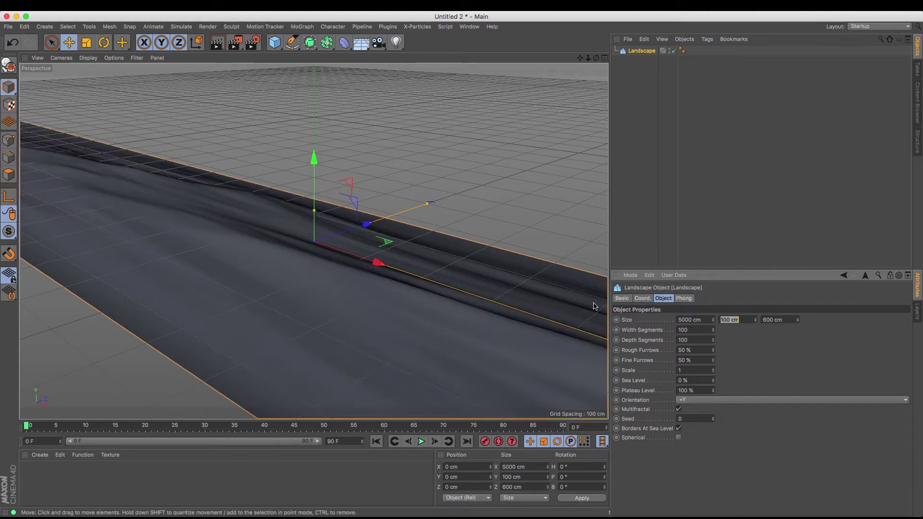
pyautogui.write('200')
pyautogui.press('Tab')
pyautogui.write('500')
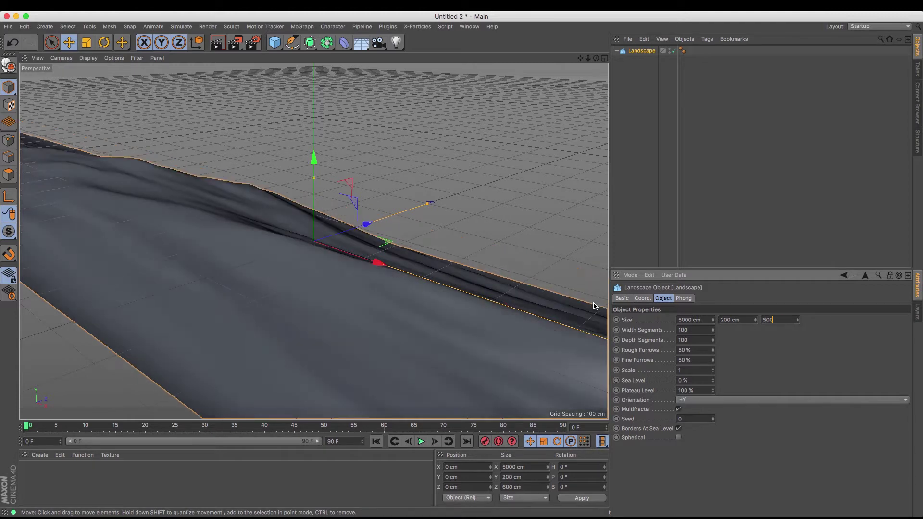
pyautogui.write('0')
pyautogui.press('Return')
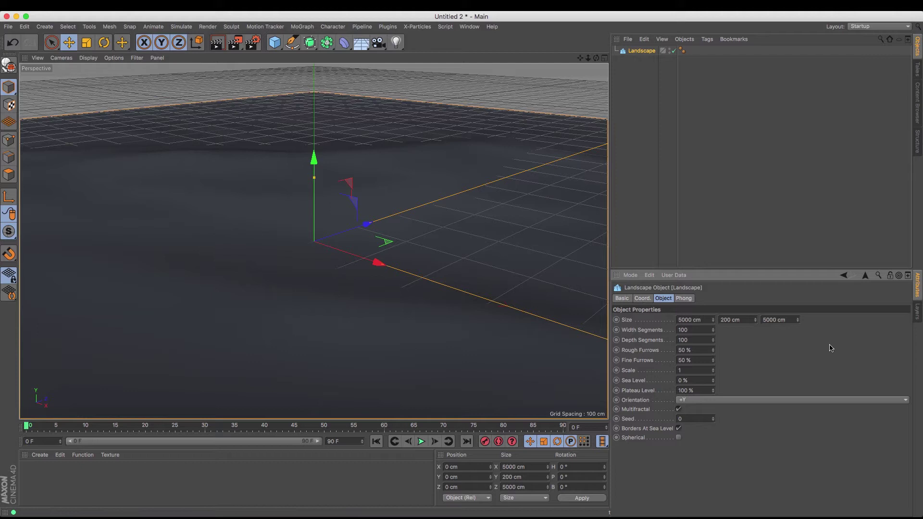
pyautogui.click(678, 429)
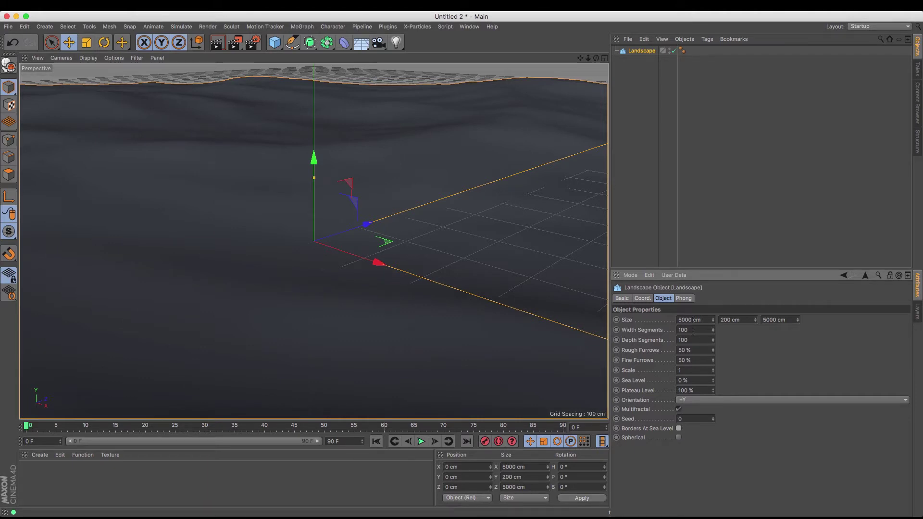
# Give the landscape 500 × 500 segments, 100% Rough Furrows and 57% Fine Furrows.
pyautogui.doubleClick(693, 331)
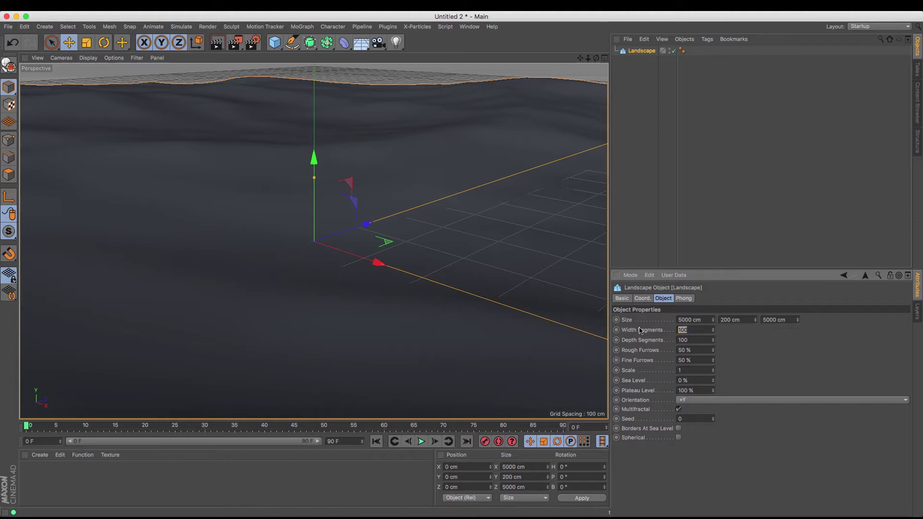
pyautogui.write('50')
pyautogui.press('Tab')
pyautogui.write('500')
pyautogui.press('Return')
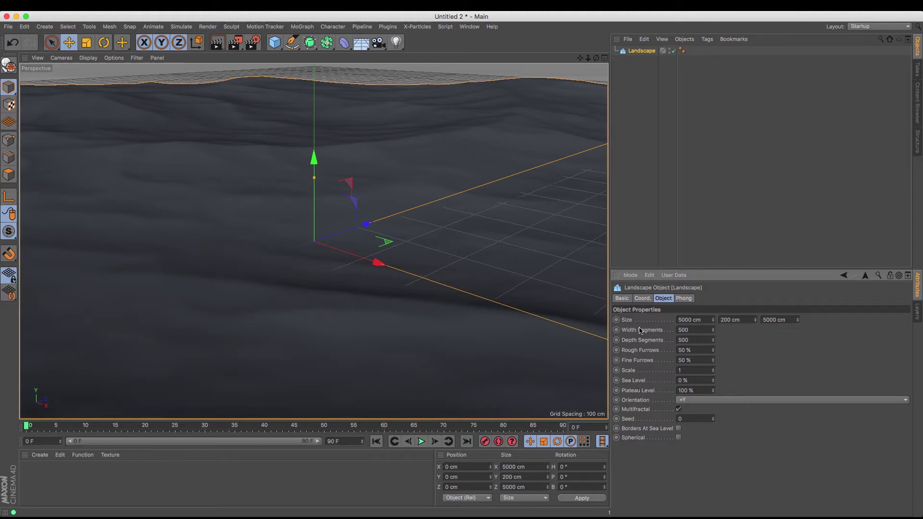
pyautogui.moveTo(714, 352)
pyautogui.mouseDown()
pyautogui.moveTo(715, 361)
pyautogui.moveTo(716, 332)
pyautogui.moveTo(714, 368)
pyautogui.moveTo(714, 360)
pyautogui.mouseUp()
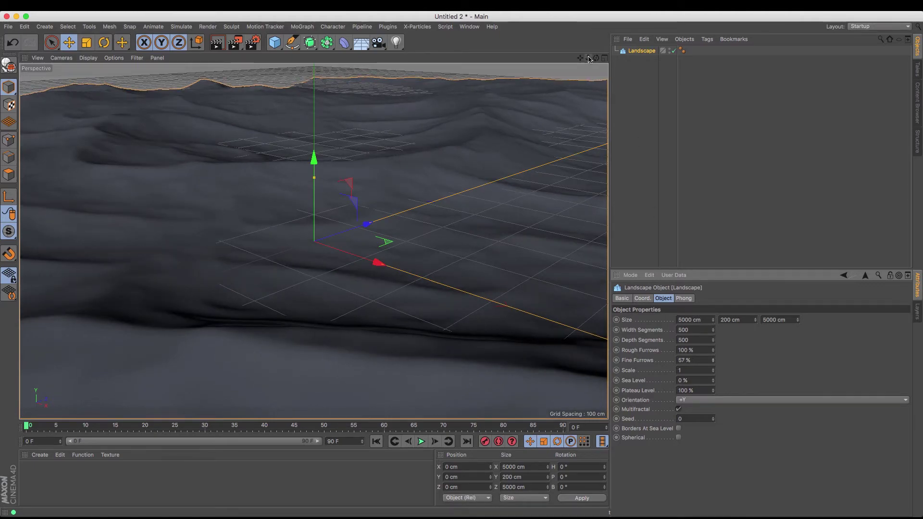
pyautogui.moveTo(587, 58)
pyautogui.mouseDown()
pyautogui.moveTo(567, 64)
pyautogui.moveTo(596, 48)
pyautogui.moveTo(589, 58)
pyautogui.mouseUp()
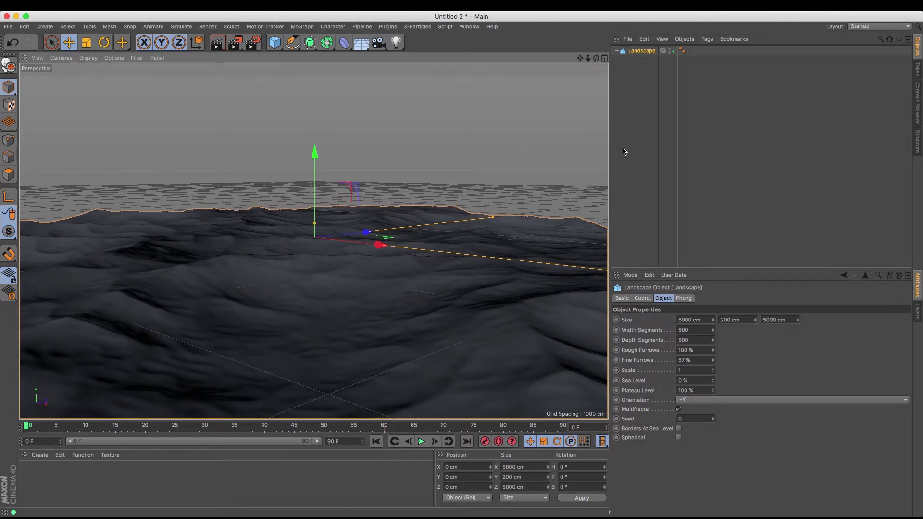
pyautogui.click(517, 140)
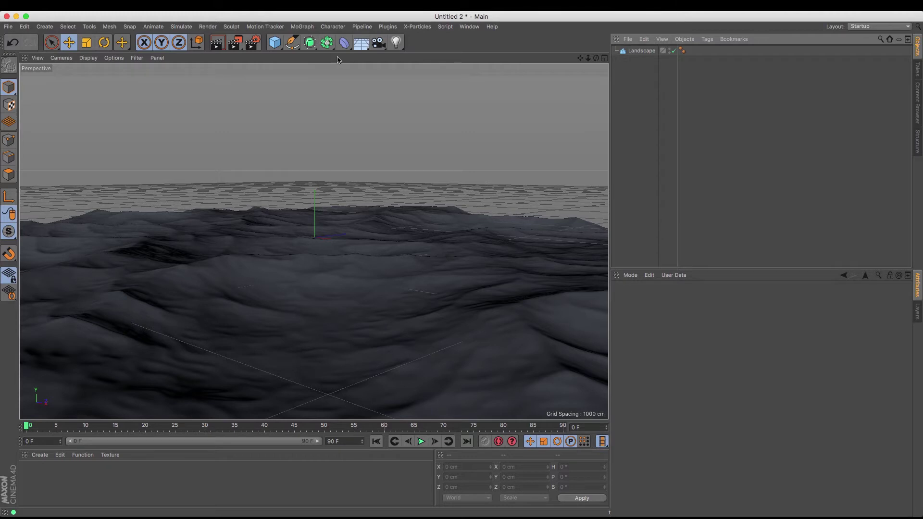
# Add an Environment object with fog enabled and a saturated blue fog colour.
pyautogui.click(365, 44)
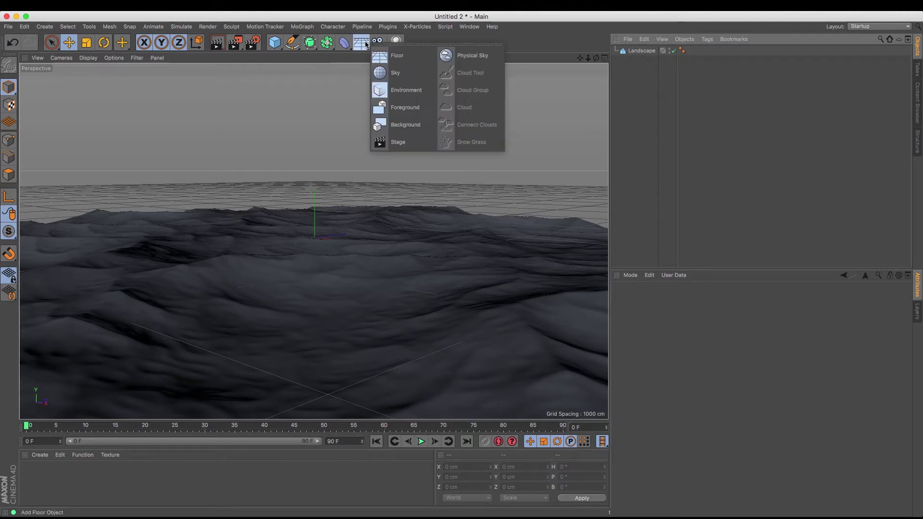
pyautogui.click(385, 90)
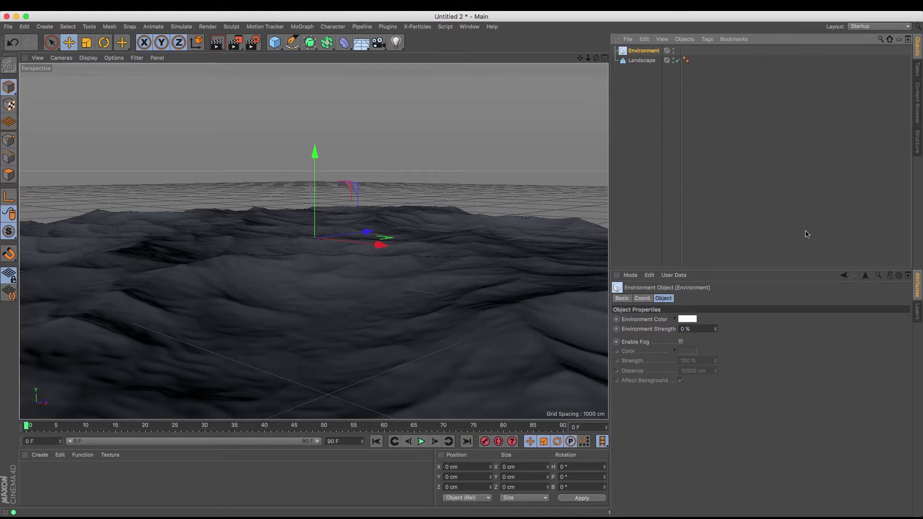
pyautogui.click(681, 342)
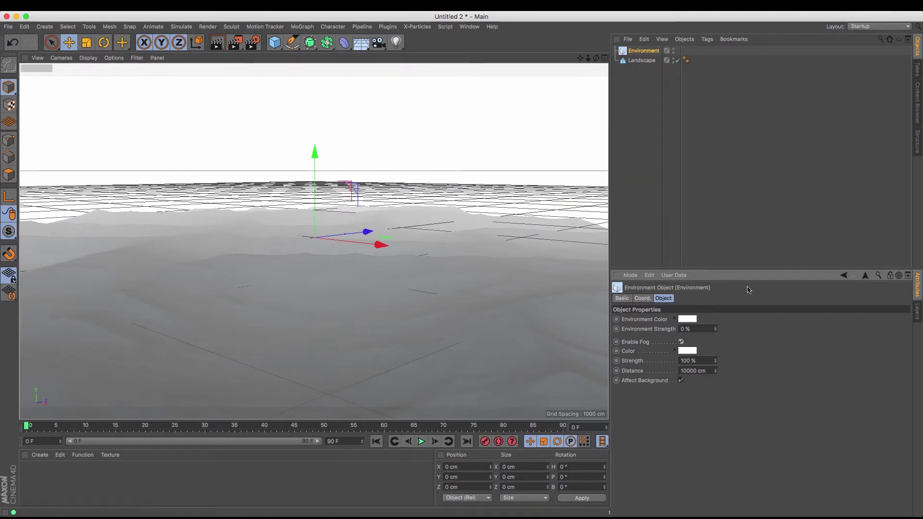
pyautogui.click(688, 351)
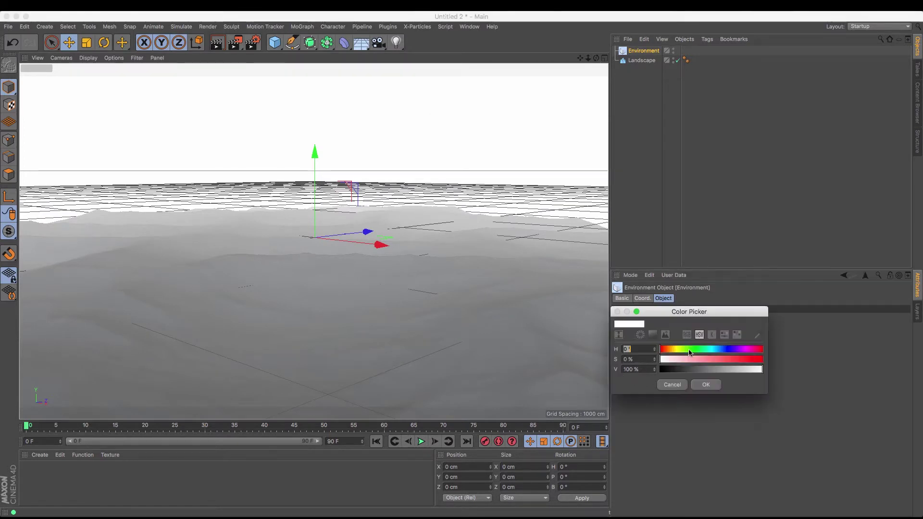
pyautogui.click(727, 349)
pyautogui.moveTo(727, 359); pyautogui.dragTo(753, 361)
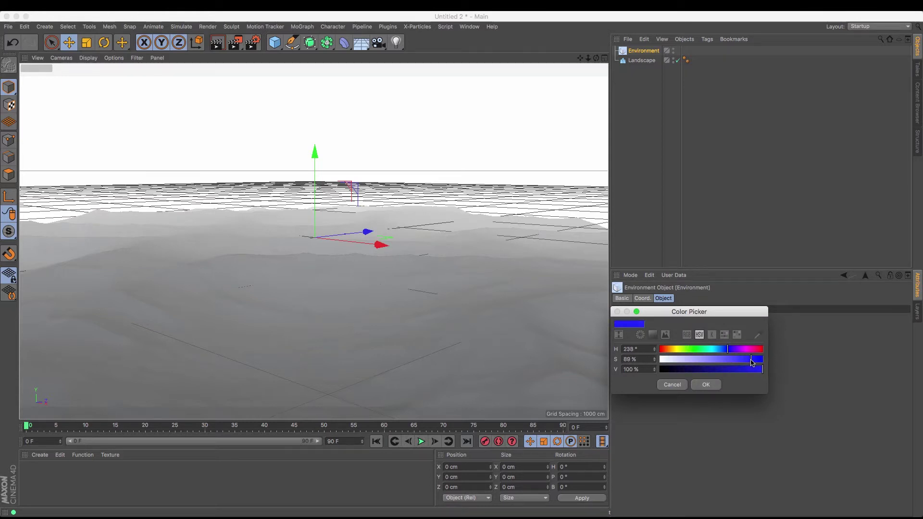
pyautogui.click(706, 385)
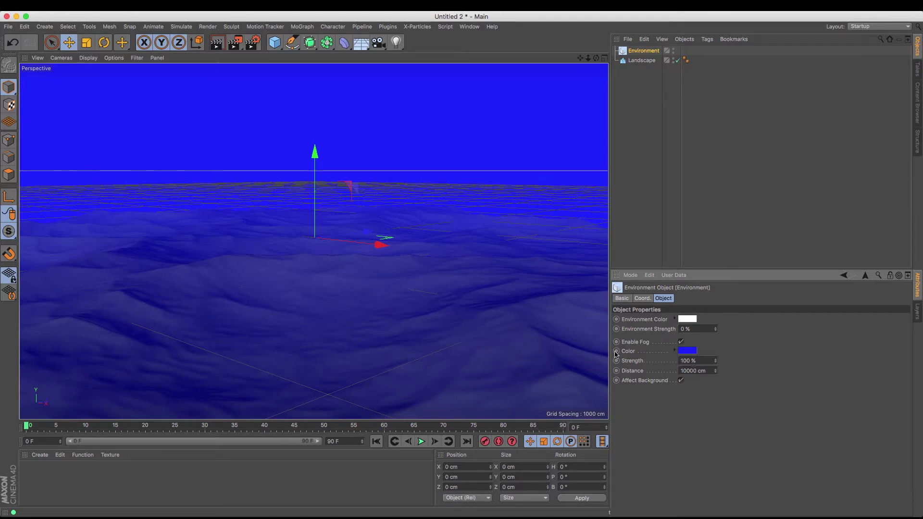
# Set the fog distance to 5000 cm, then 7500 cm, rendering the view to compare.
pyautogui.click(218, 42)
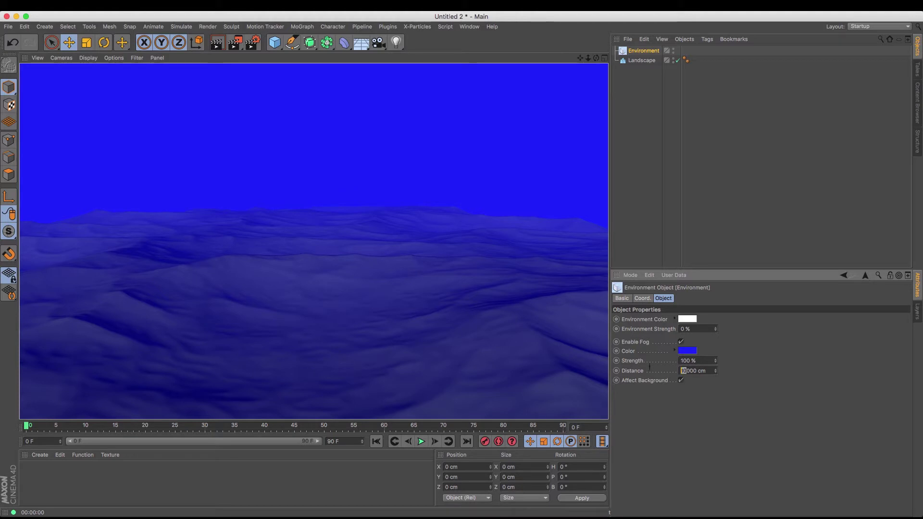
pyautogui.write('5')
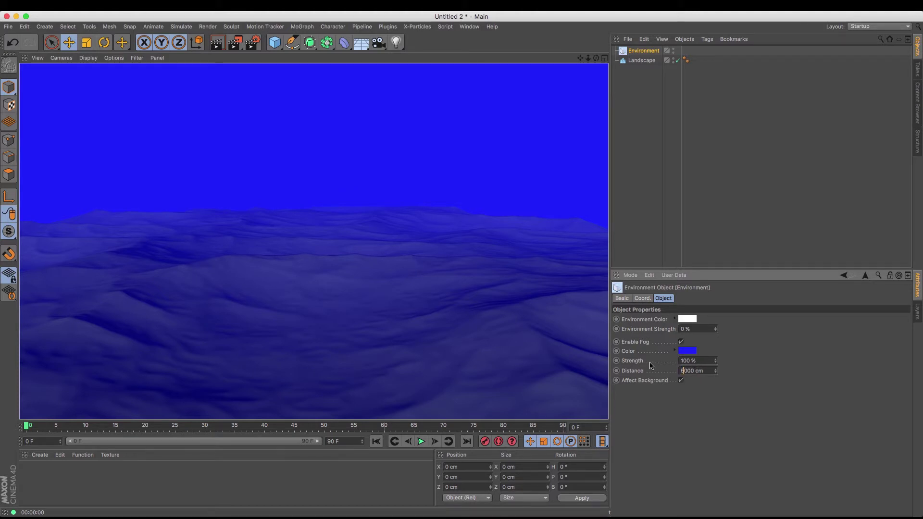
pyautogui.press('Return')
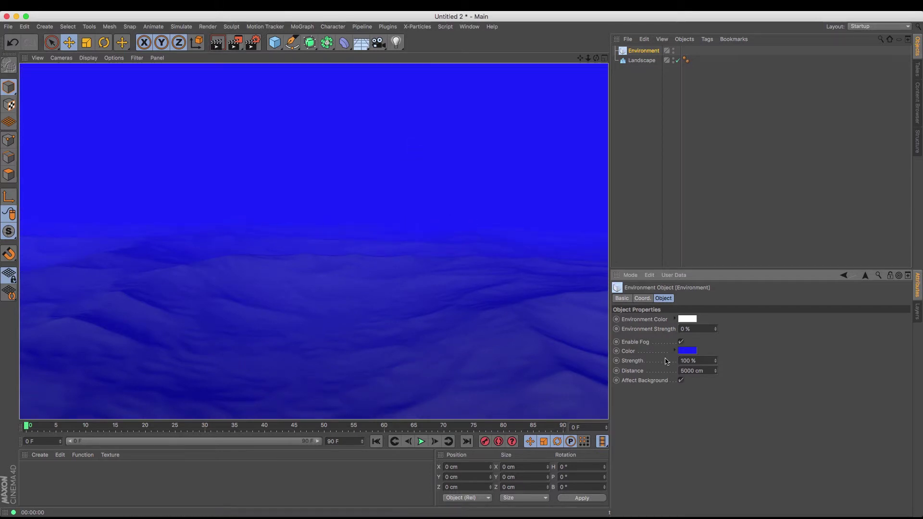
pyautogui.click(682, 371)
pyautogui.write('7')
pyautogui.write('5')
pyautogui.press('Return')
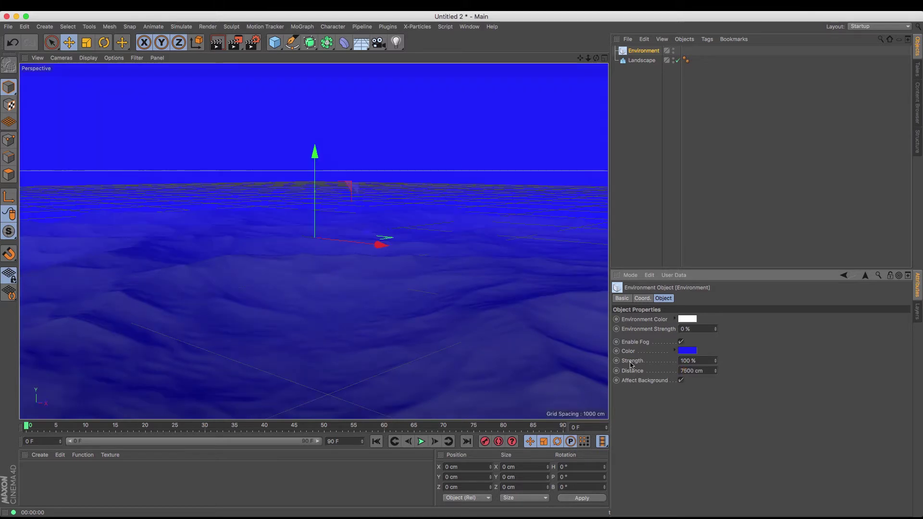
pyautogui.click(217, 44)
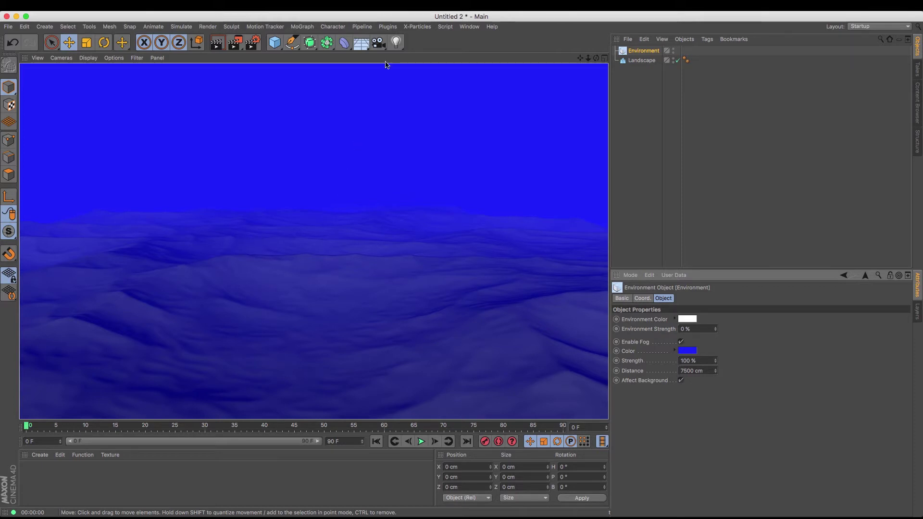
# Add an Area light and lift it to about 1043.867 cm above the landscape.
pyautogui.click(396, 41)
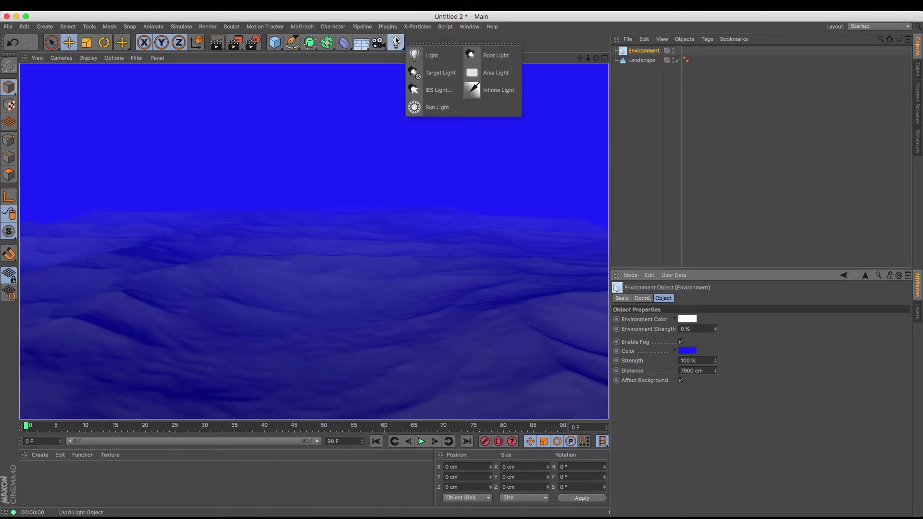
pyautogui.click(414, 54)
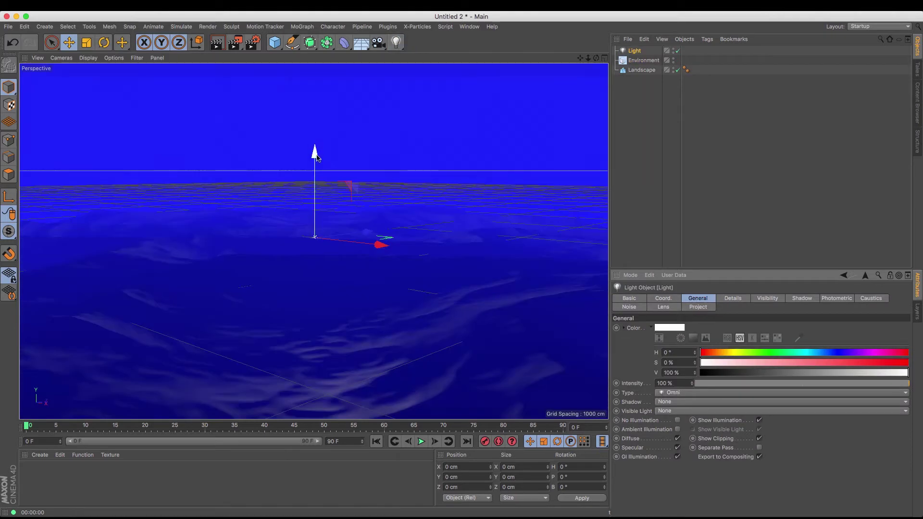
pyautogui.moveTo(315, 152); pyautogui.dragTo(315, 81)
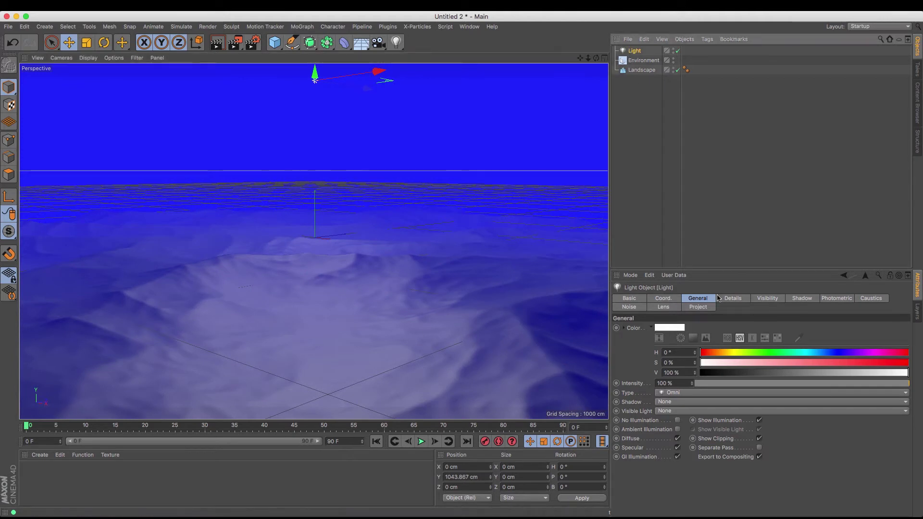
pyautogui.click(739, 394)
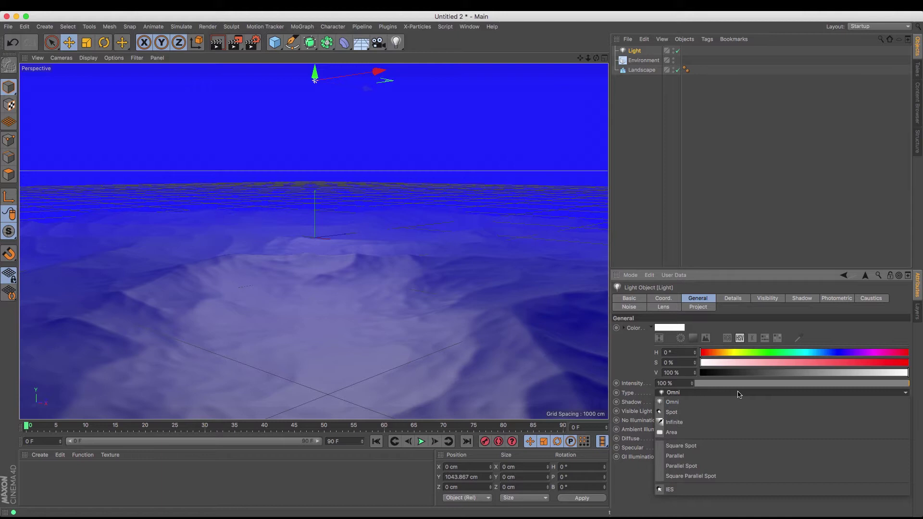
pyautogui.click(738, 434)
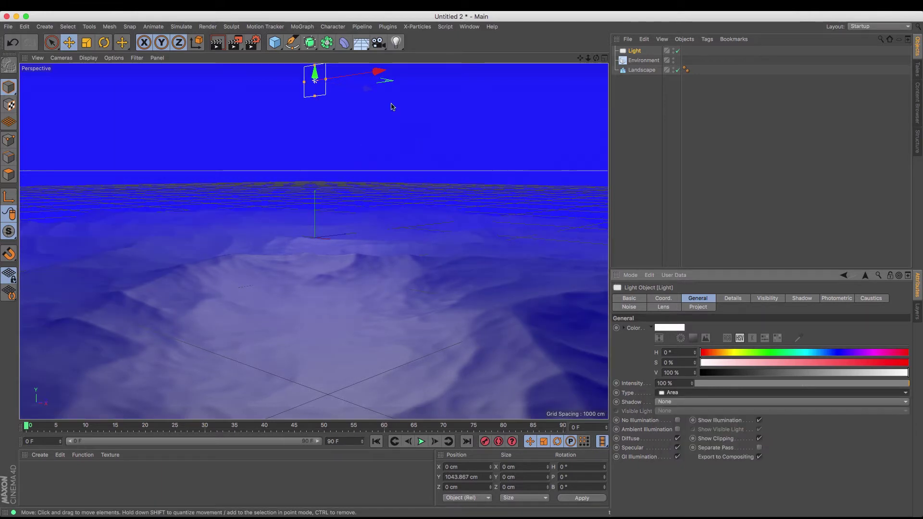
# Pitch the light 90° down toward the seabed and show its Noise settings.
pyautogui.click(104, 43)
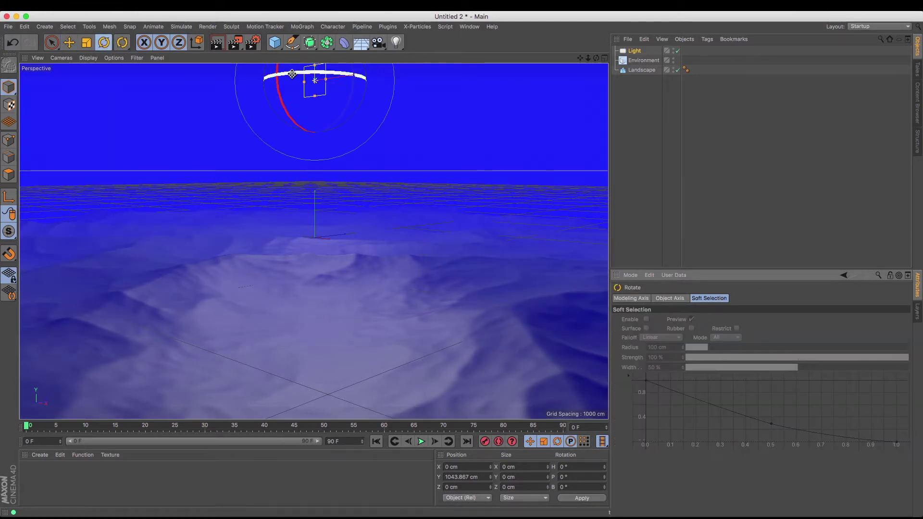
pyautogui.moveTo(280, 82); pyautogui.dragTo(316, 110)
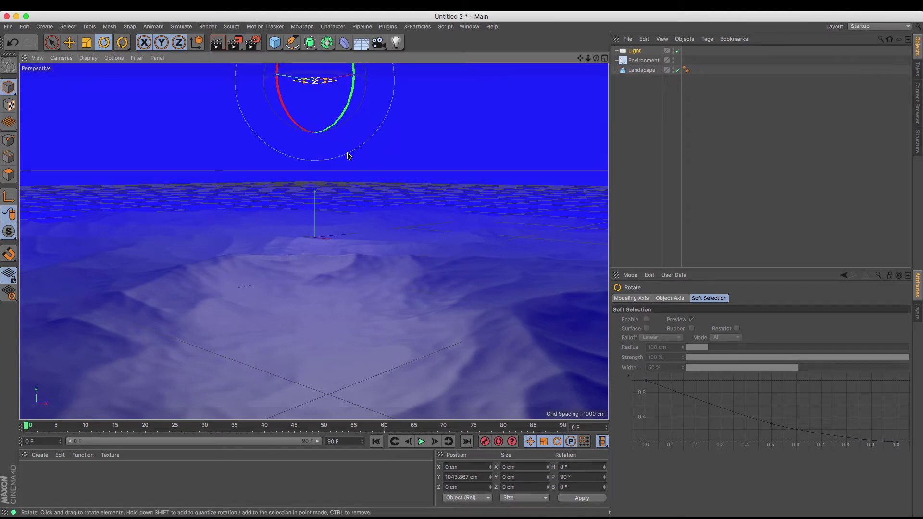
pyautogui.click(656, 51)
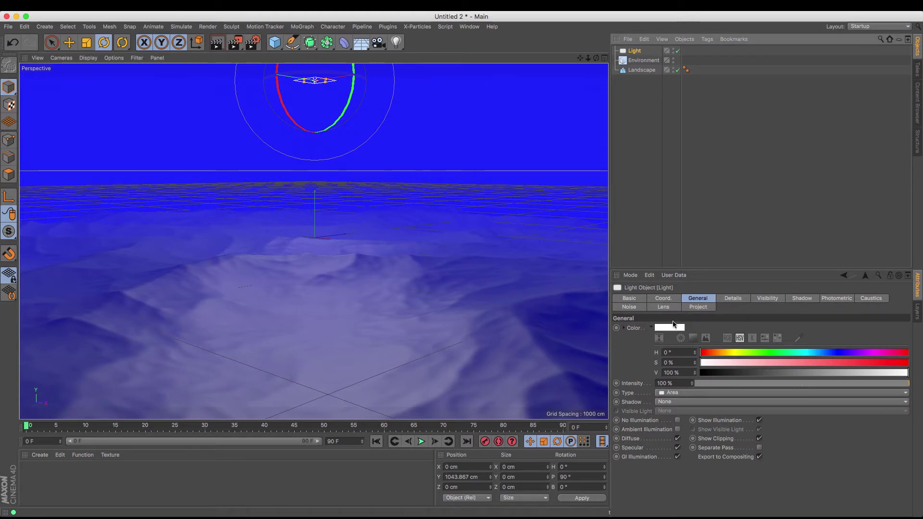
pyautogui.click(630, 307)
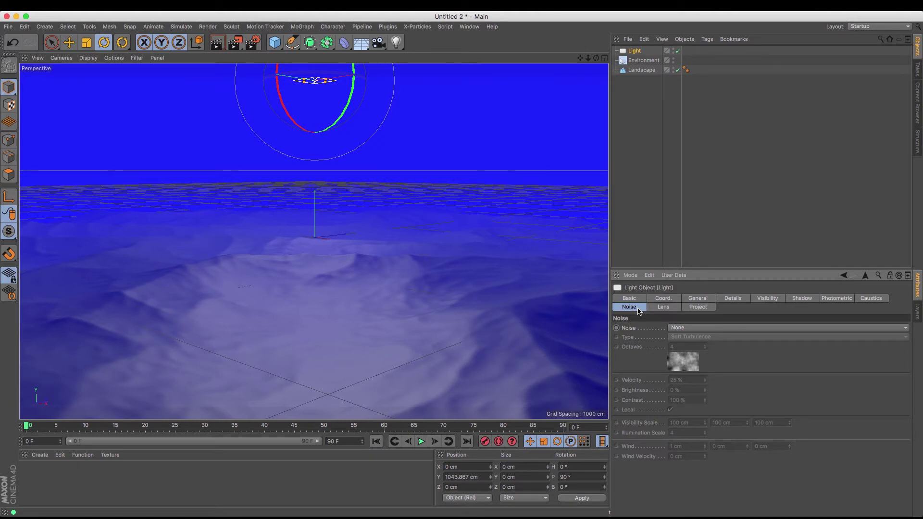
# Set Illumination noise of Hard Turbulence type with 100% brightness and −200% contrast, then render.
pyautogui.click(735, 330)
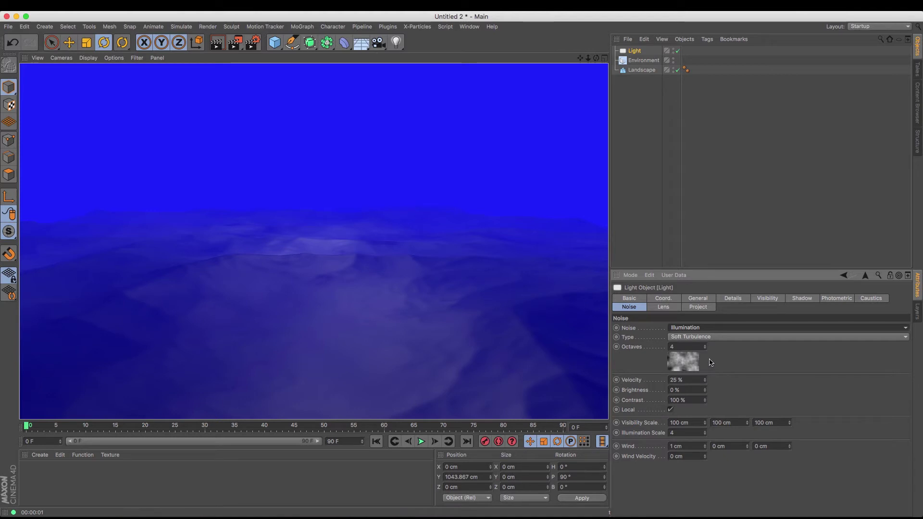
pyautogui.click(736, 338)
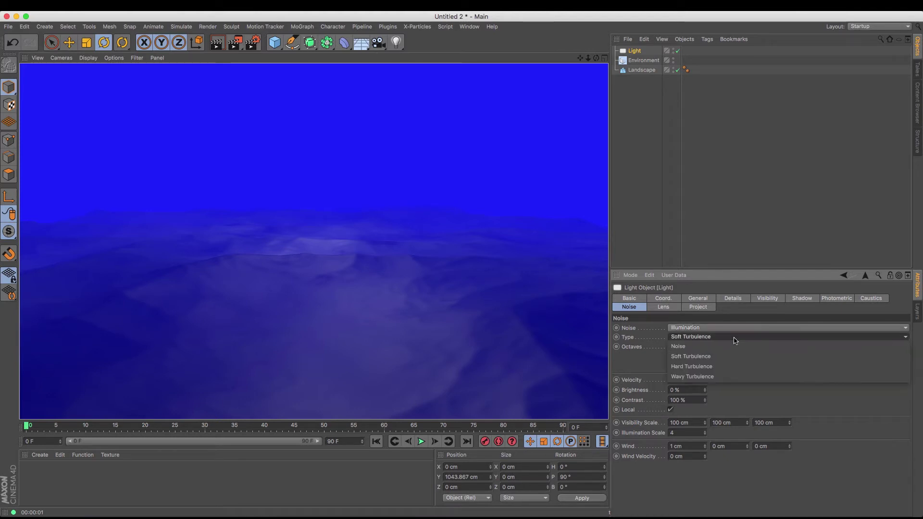
pyautogui.click(734, 367)
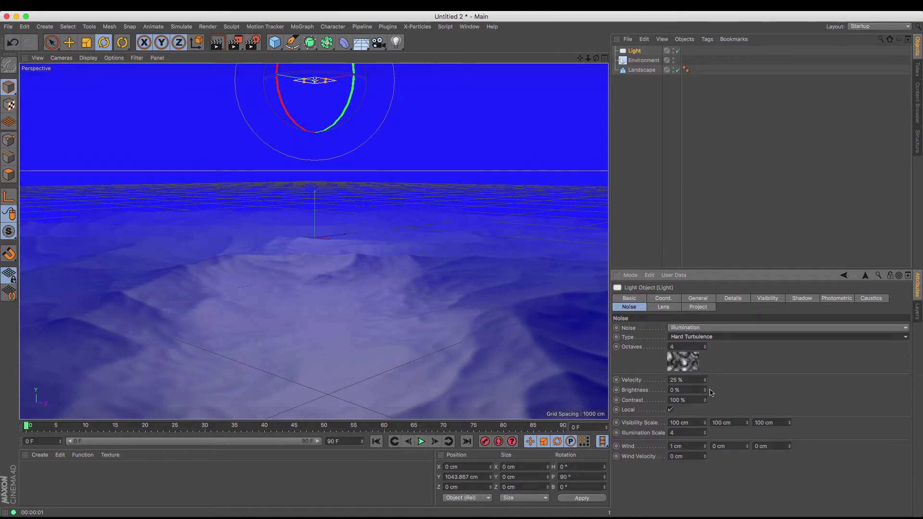
pyautogui.moveTo(706, 394)
pyautogui.mouseDown()
pyautogui.moveTo(706, 372)
pyautogui.moveTo(694, 397)
pyautogui.mouseUp()
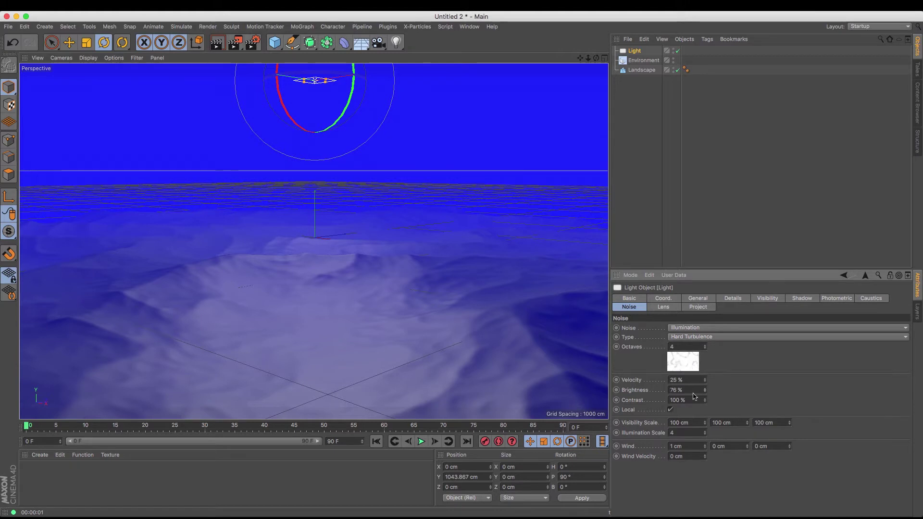
pyautogui.click(687, 390)
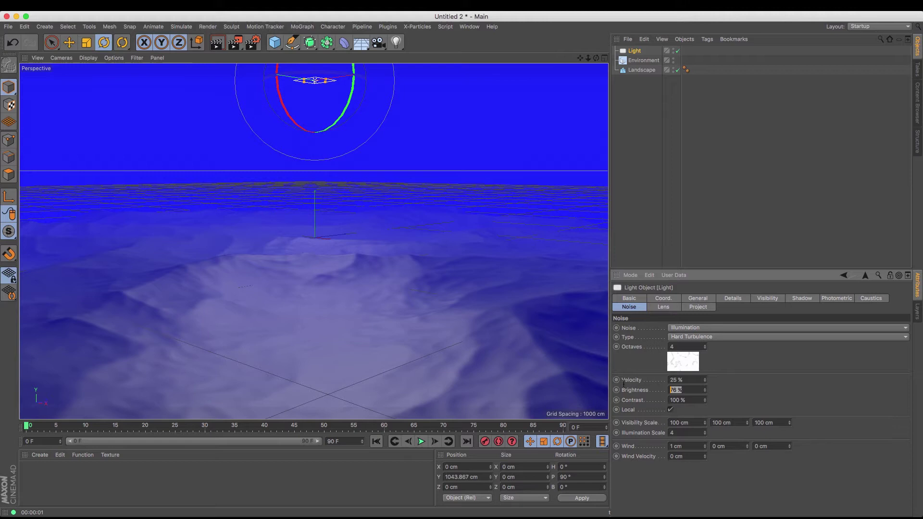
pyautogui.write('100')
pyautogui.click(705, 402)
pyautogui.moveTo(705, 400); pyautogui.dragTo(705, 464)
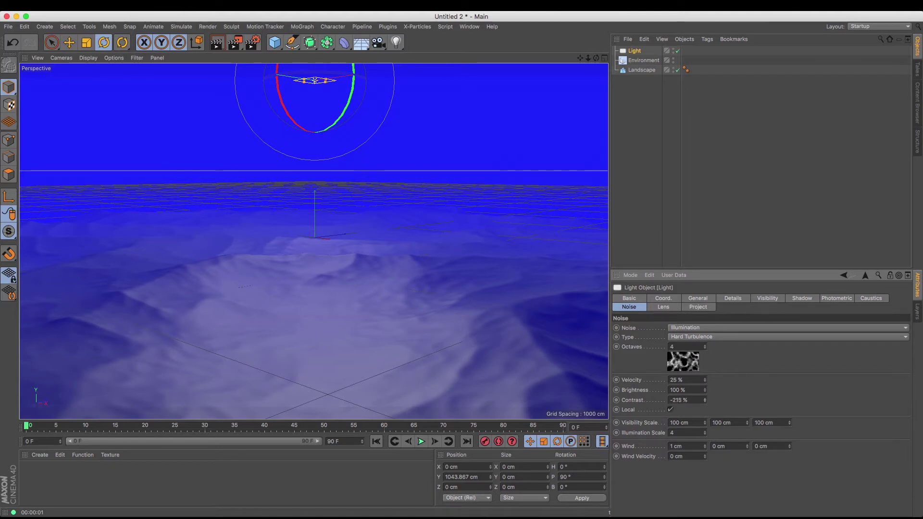
pyautogui.moveTo(705, 400); pyautogui.dragTo(706, 399)
pyautogui.write('00')
pyautogui.press('Return')
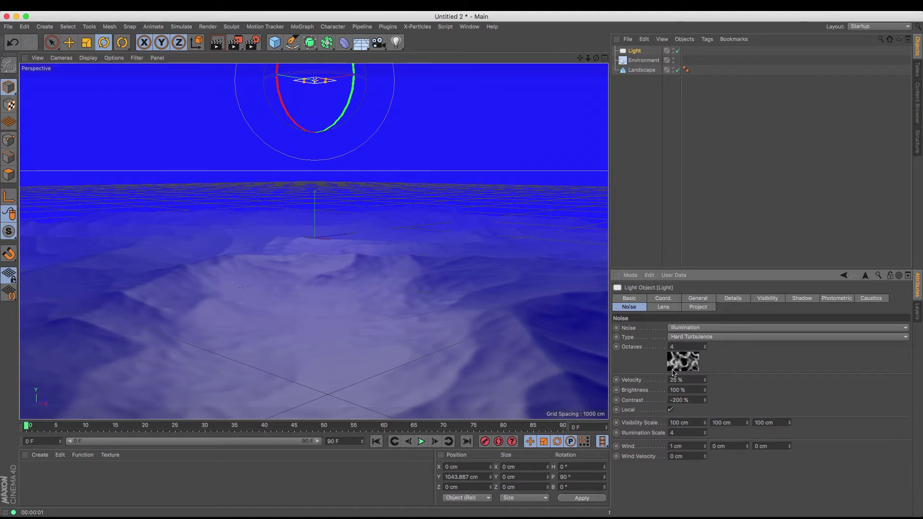
pyautogui.click(218, 45)
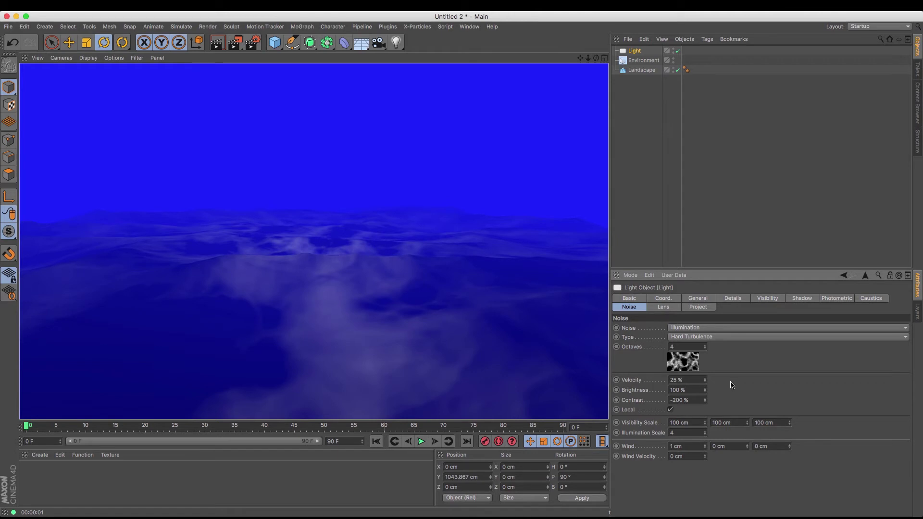
# Try 1 then 3 noise octaves and re-tune contrast to −200%, rendering each change.
pyautogui.click(705, 348)
pyautogui.click(705, 348)
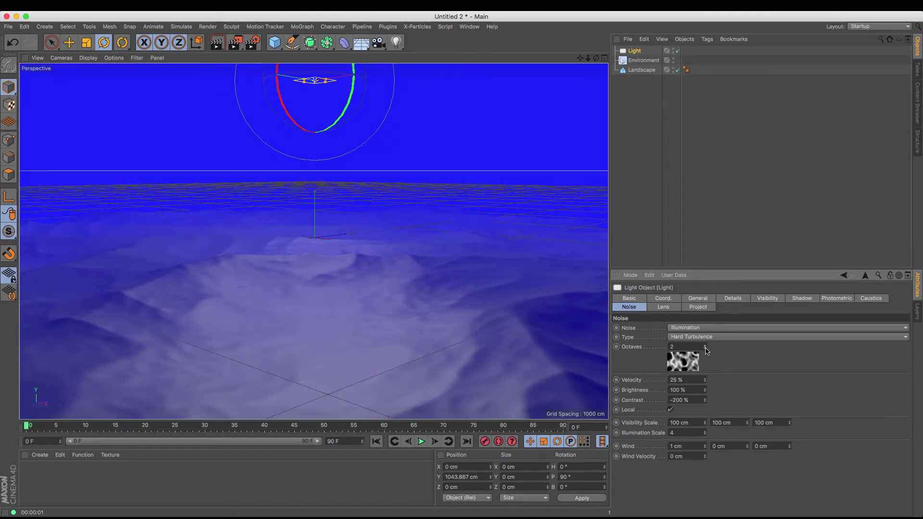
pyautogui.click(705, 349)
pyautogui.click(217, 43)
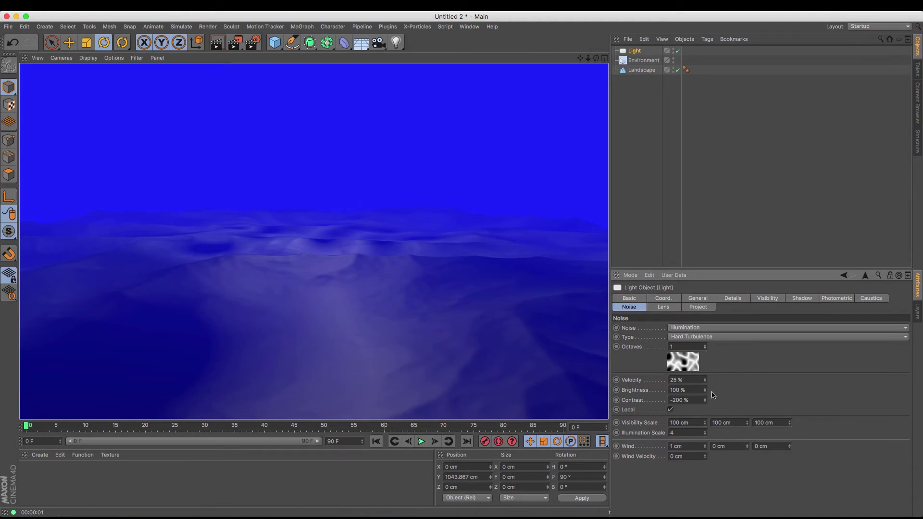
pyautogui.moveTo(705, 401); pyautogui.dragTo(705, 431)
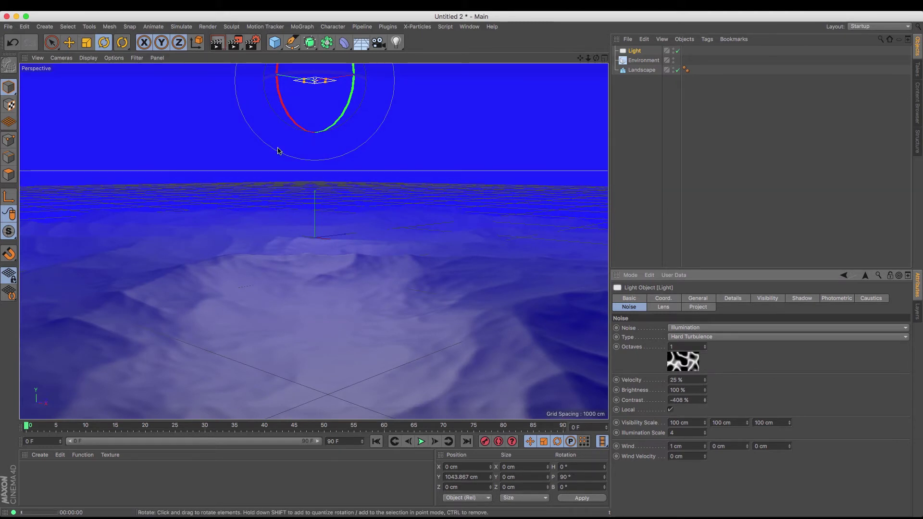
pyautogui.hotkey('ctrl', 'r')
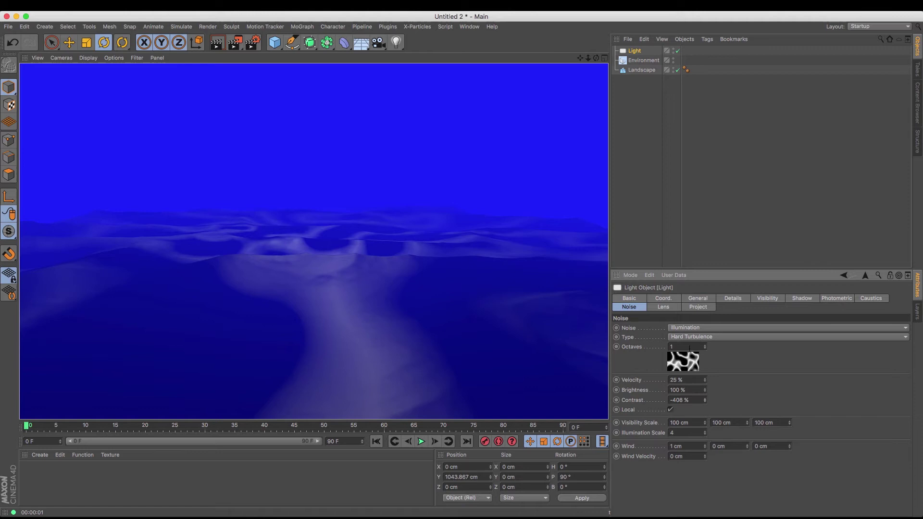
pyautogui.moveTo(705, 348); pyautogui.dragTo(705, 342)
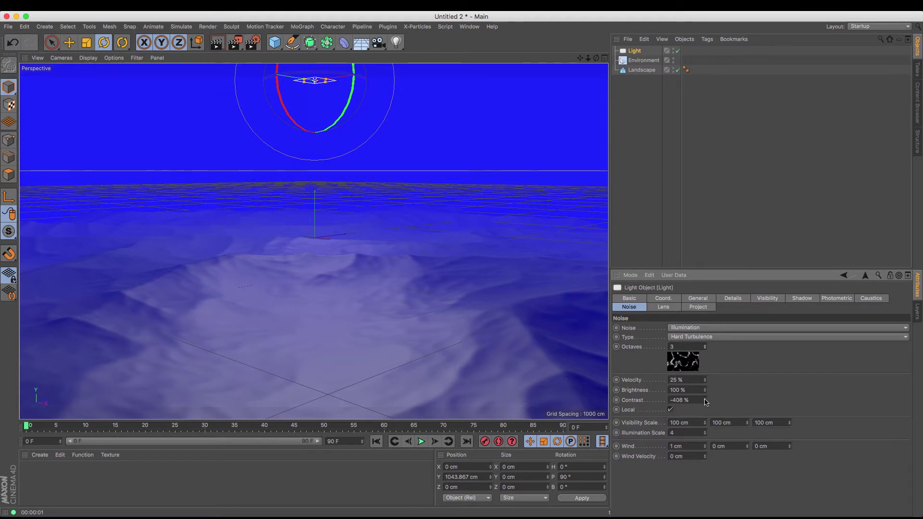
pyautogui.moveTo(706, 402); pyautogui.dragTo(706, 397)
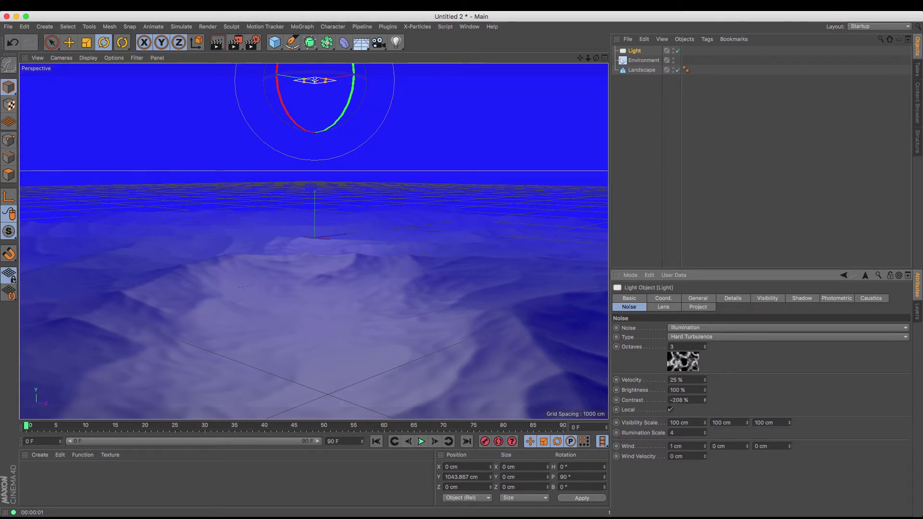
pyautogui.doubleClick(675, 400)
pyautogui.write('2')
pyautogui.click(219, 44)
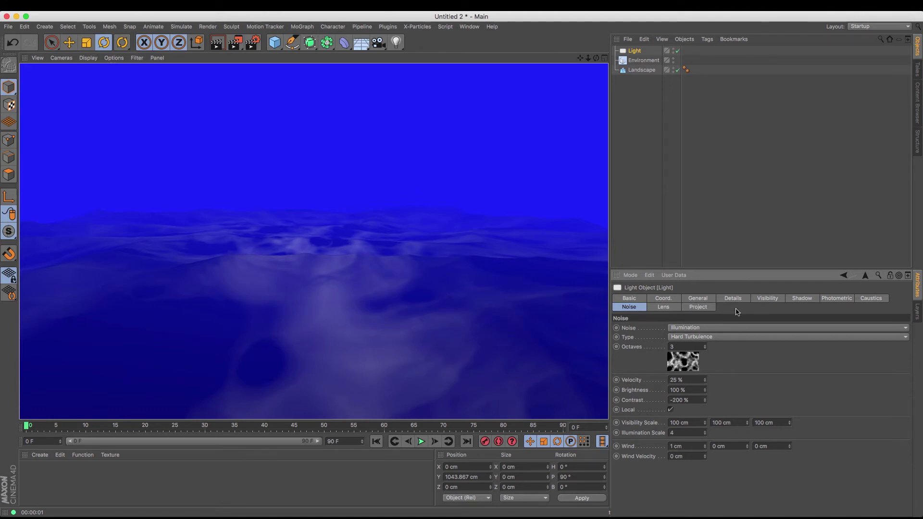
# Tint the light blue with H 234° and S 56%, then render.
pyautogui.click(707, 300)
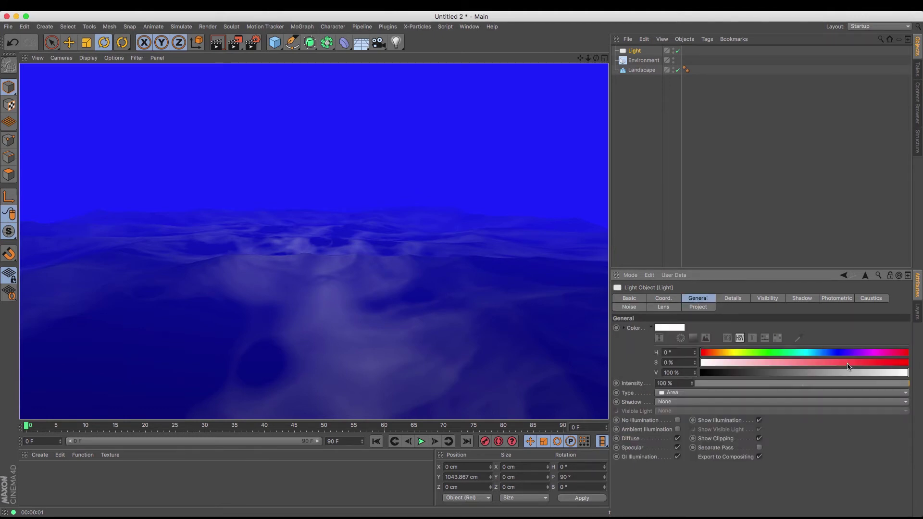
pyautogui.click(835, 354)
pyautogui.click(818, 363)
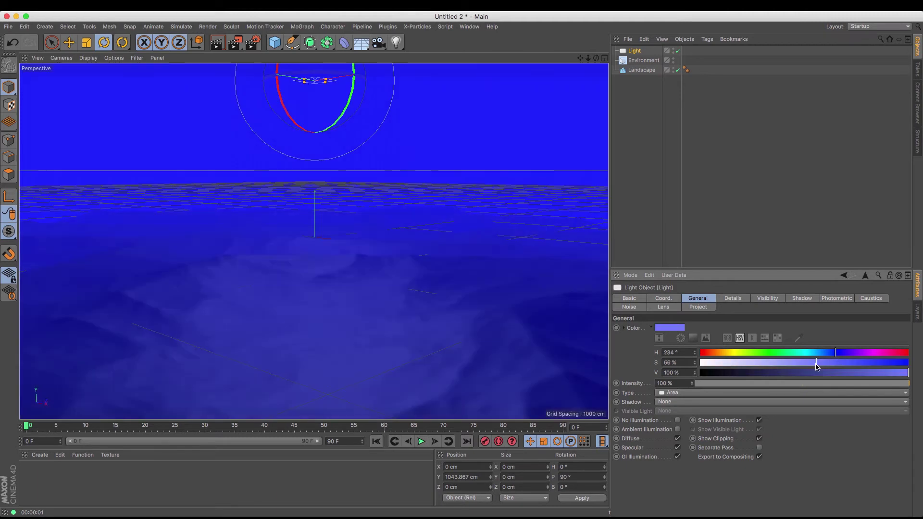
pyautogui.click(217, 42)
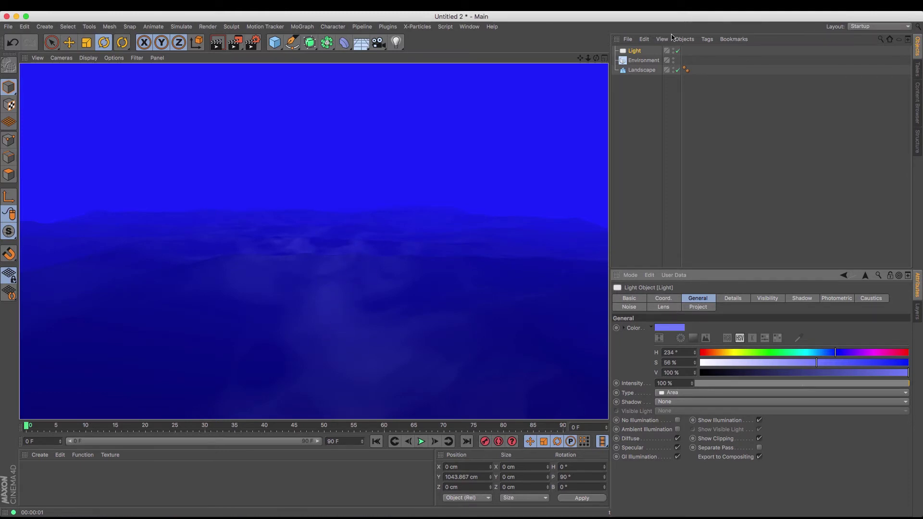
# Darken the Environment's fog colour to about 43% value and render the deeper tone.
pyautogui.click(643, 60)
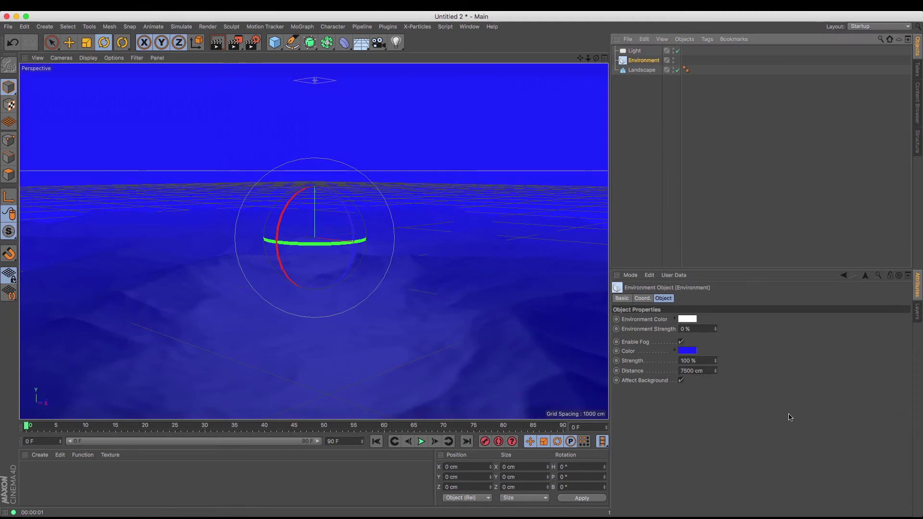
pyautogui.click(691, 352)
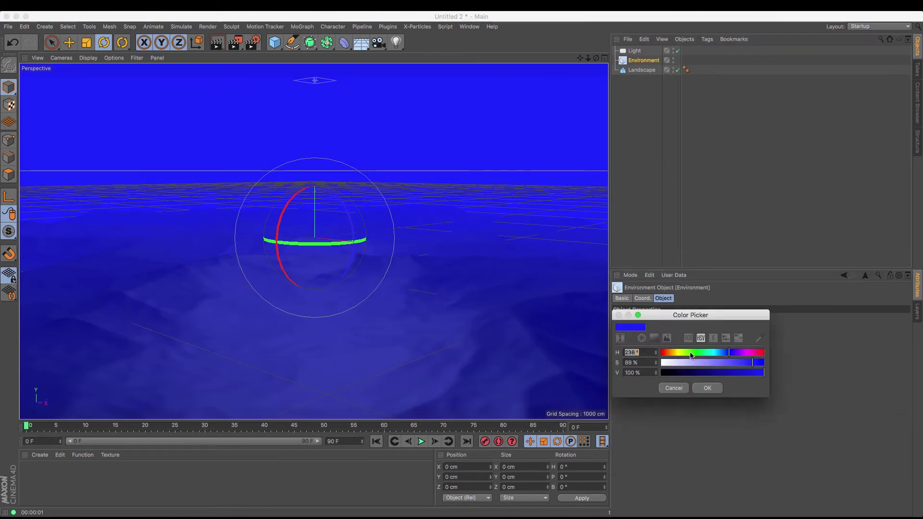
pyautogui.click(709, 373)
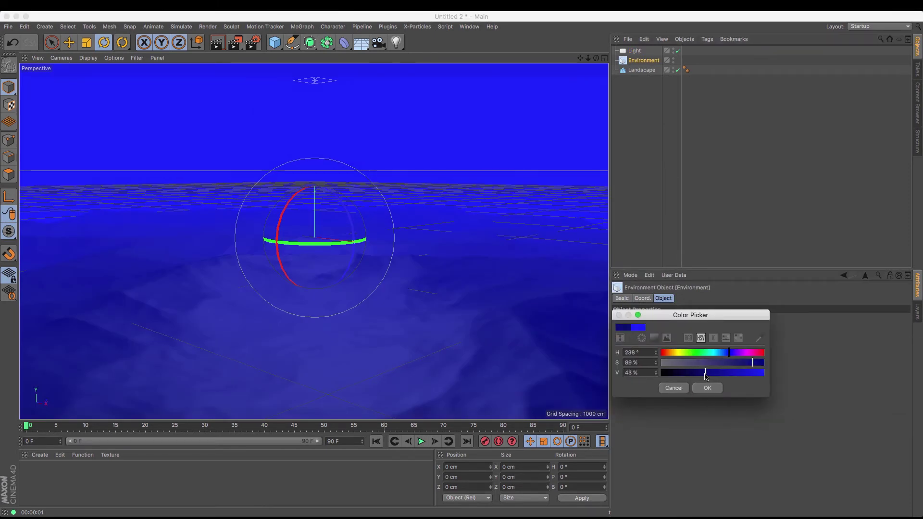
pyautogui.click(707, 388)
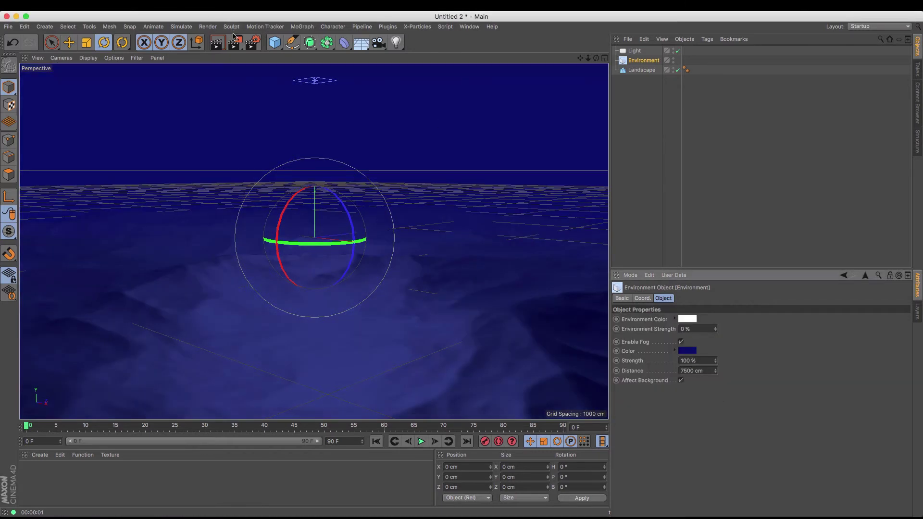
pyautogui.click(218, 43)
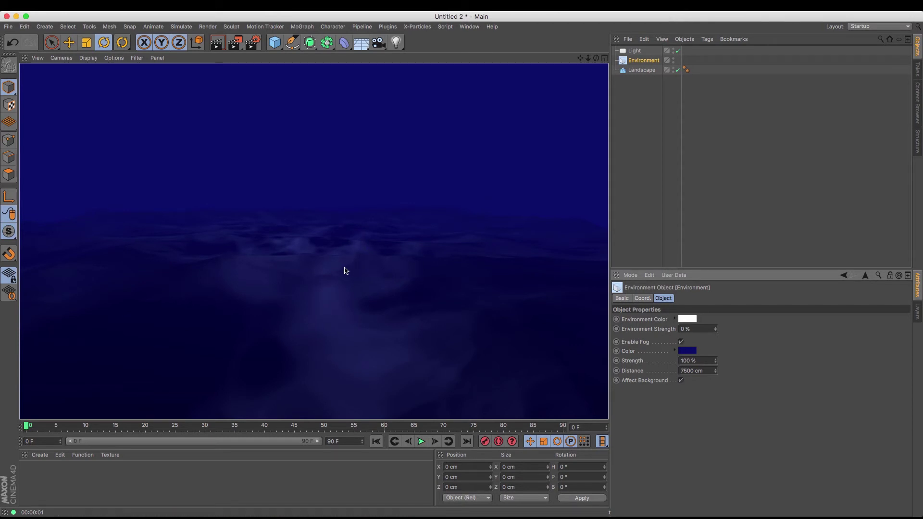
# Raise the light's intensity to 168% and render the brighter blue-lit seabed.
pyautogui.click(635, 50)
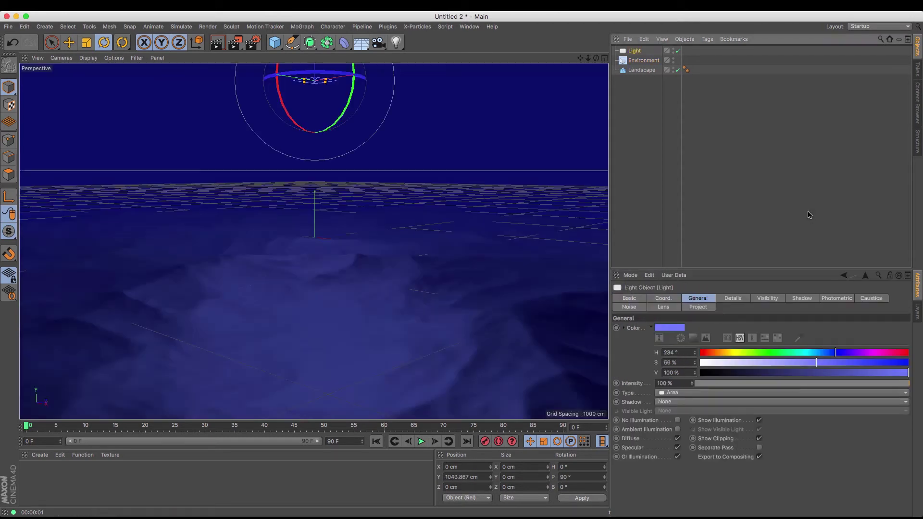
pyautogui.moveTo(817, 363); pyautogui.dragTo(789, 366)
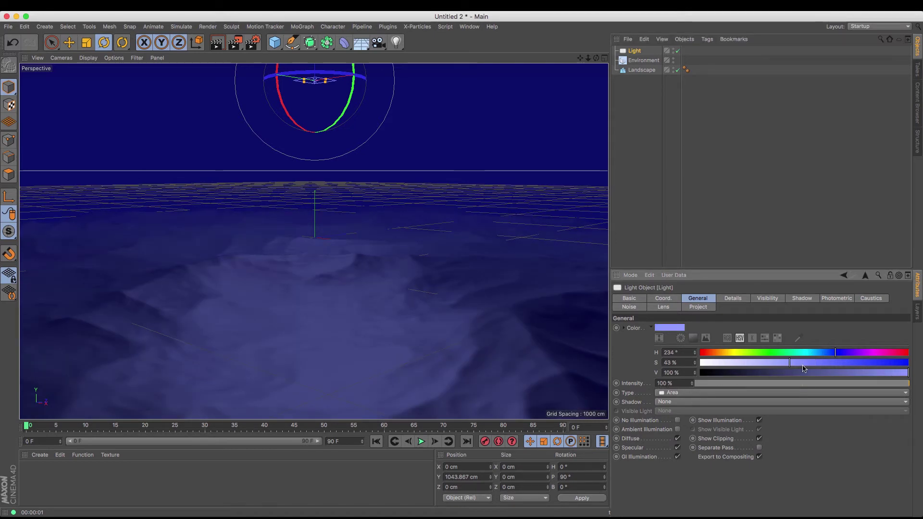
pyautogui.press('super+z')
pyautogui.moveTo(693, 385); pyautogui.dragTo(357, 185)
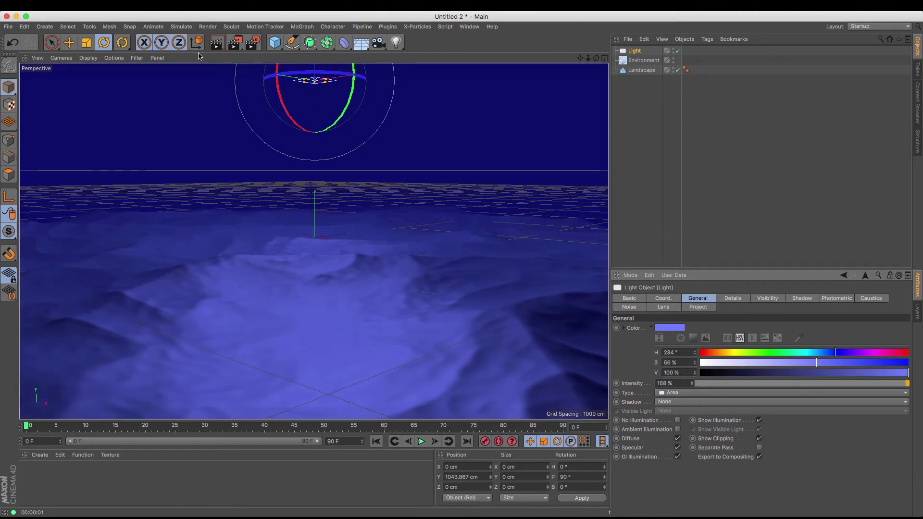
pyautogui.press('super+r')
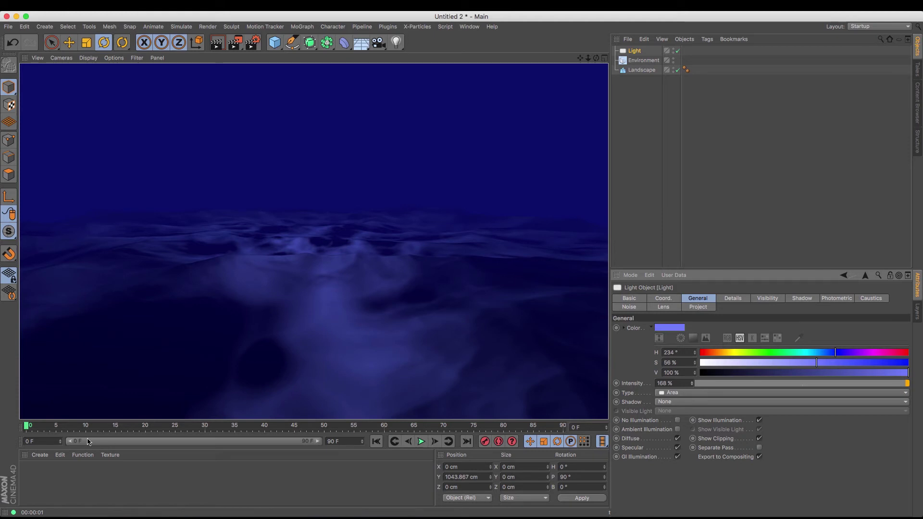
# Create material Mat and set its Color texture to a Layer shader in the Material Editor.
pyautogui.doubleClick(34, 474)
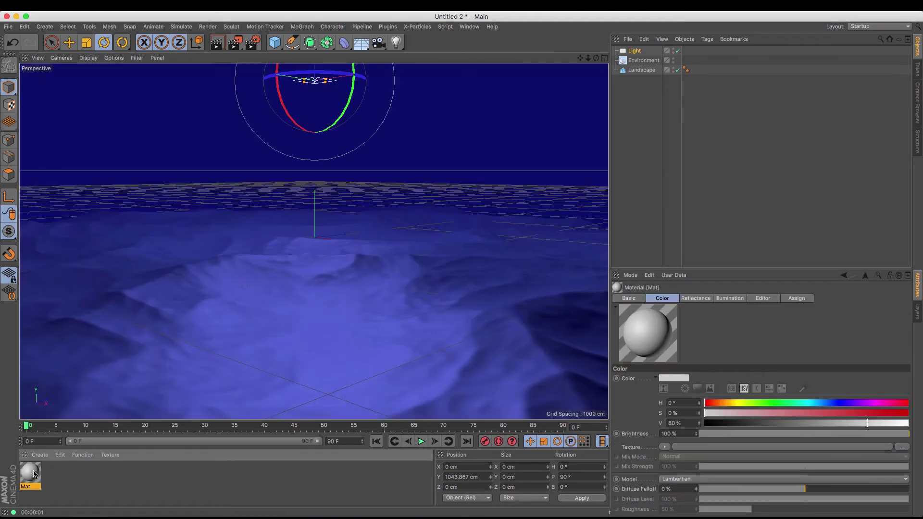
pyautogui.doubleClick(34, 474)
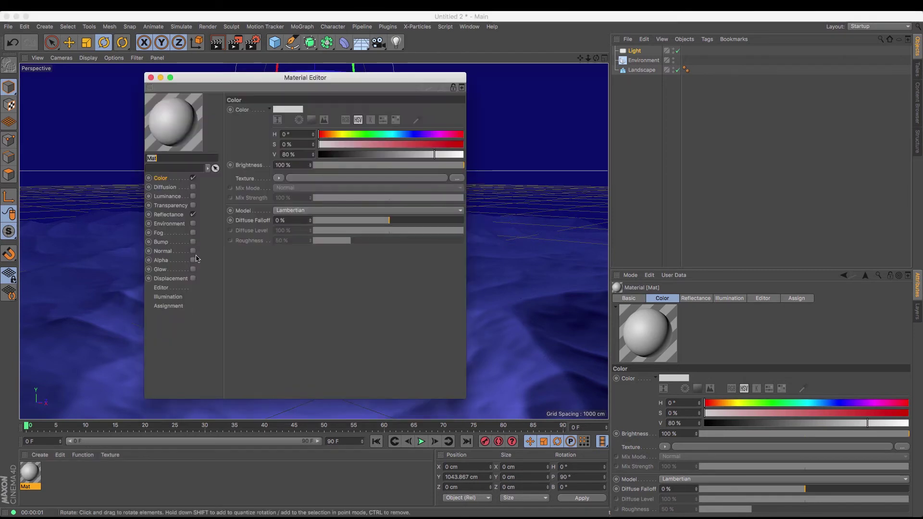
pyautogui.moveTo(197, 78); pyautogui.dragTo(255, 87)
pyautogui.click(336, 187)
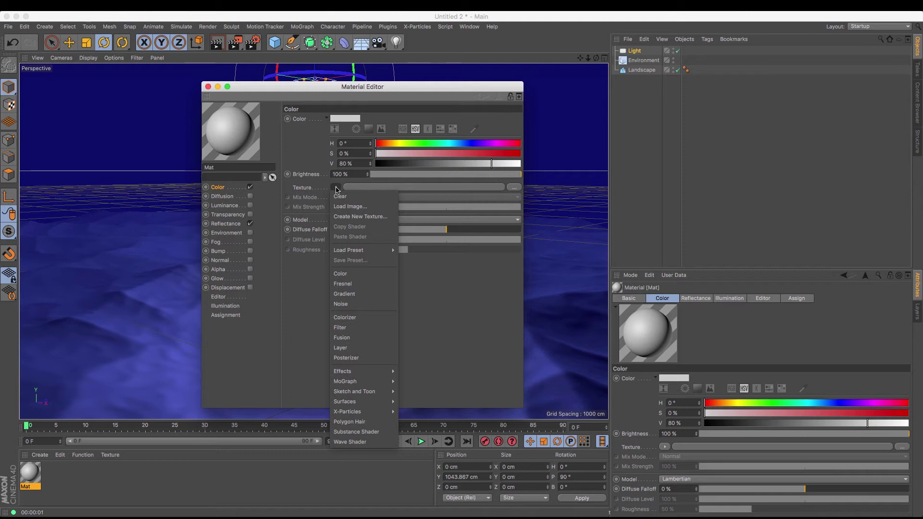
pyautogui.click(362, 348)
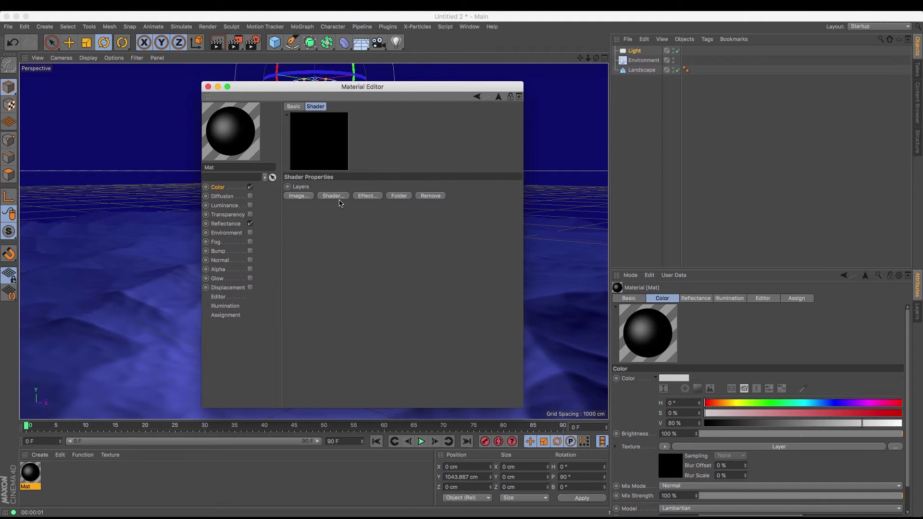
pyautogui.click(333, 196)
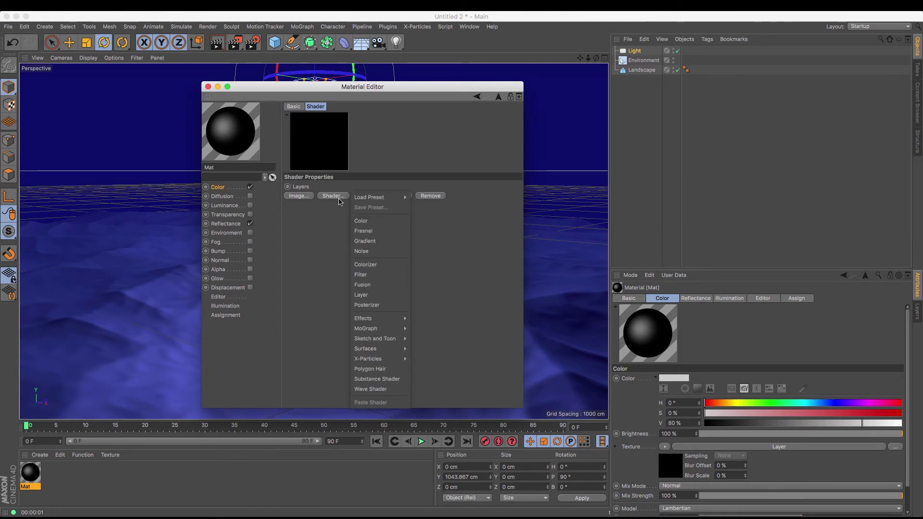
# Add a Fresnel layer whose gradient fades from white to dark olive-gold, with the midpoint shifted left.
pyautogui.click(384, 233)
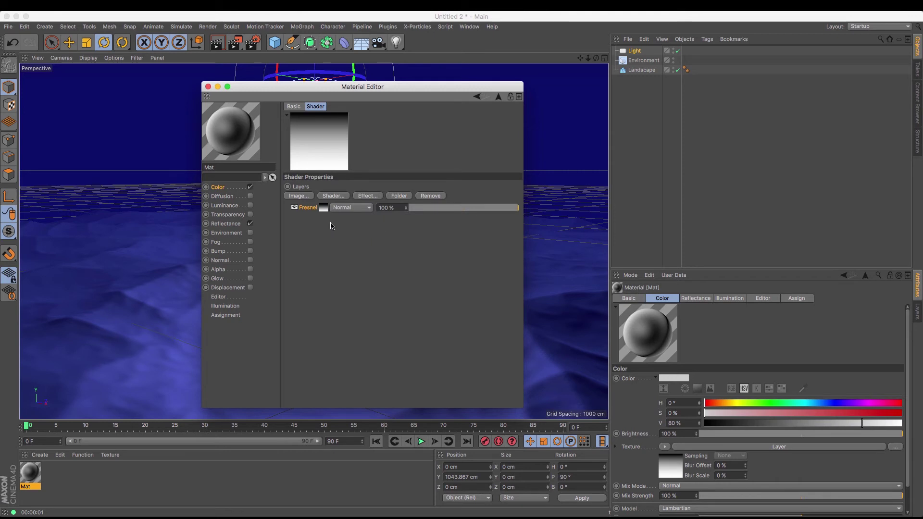
pyautogui.click(324, 210)
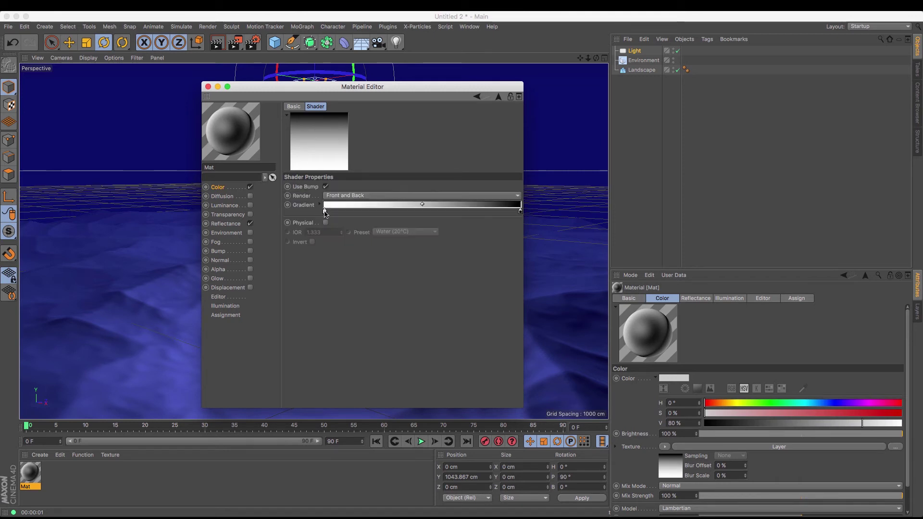
pyautogui.click(324, 211)
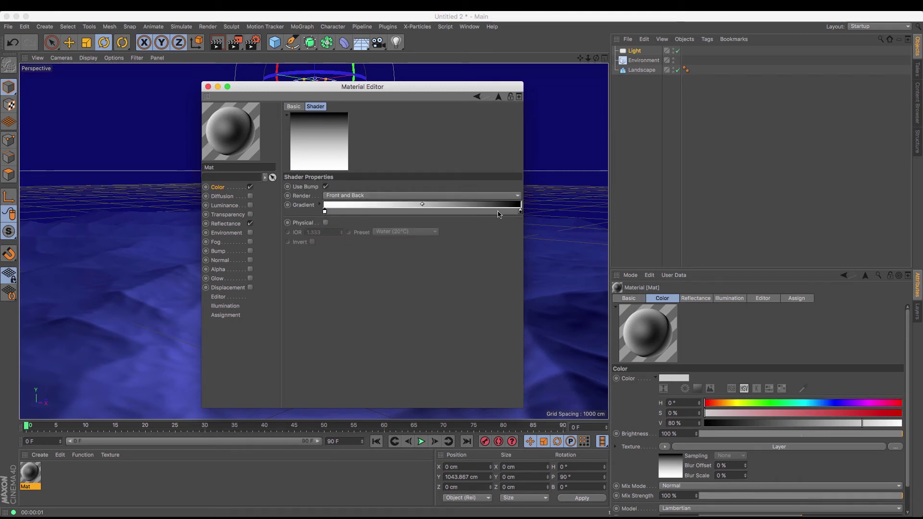
pyautogui.doubleClick(521, 212)
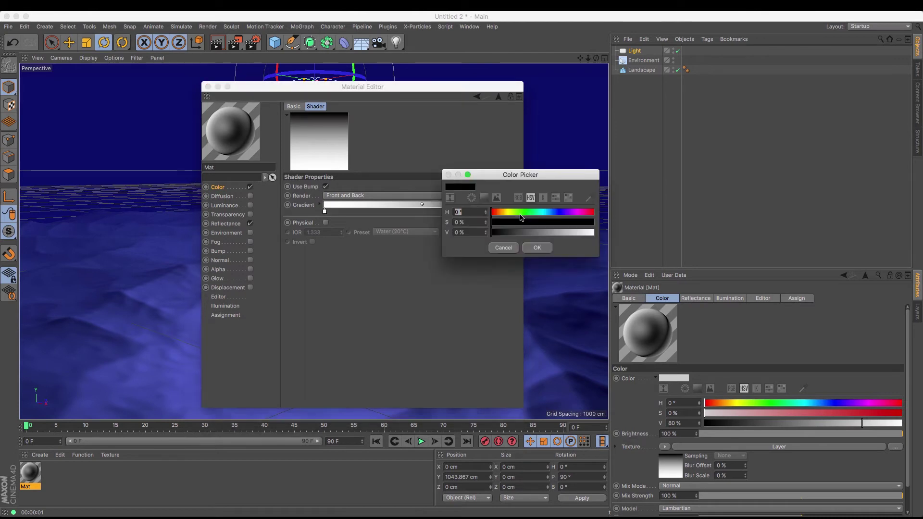
pyautogui.click(511, 214)
pyautogui.moveTo(500, 222); pyautogui.dragTo(567, 232)
pyautogui.moveTo(510, 216); pyautogui.dragTo(537, 232)
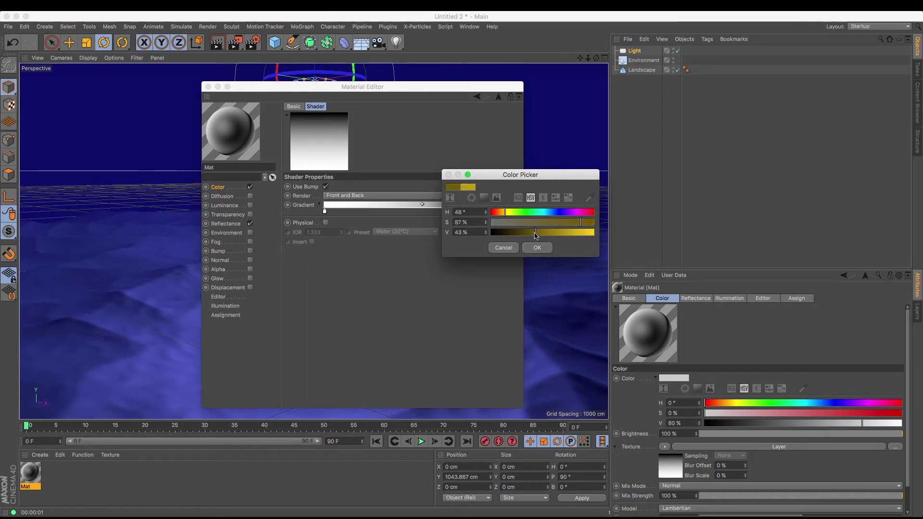
pyautogui.click(537, 248)
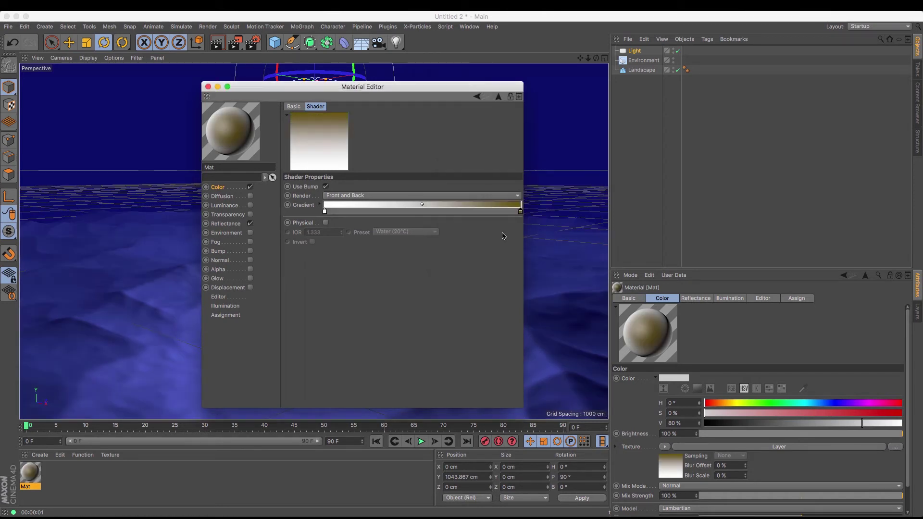
pyautogui.moveTo(423, 205); pyautogui.dragTo(390, 205)
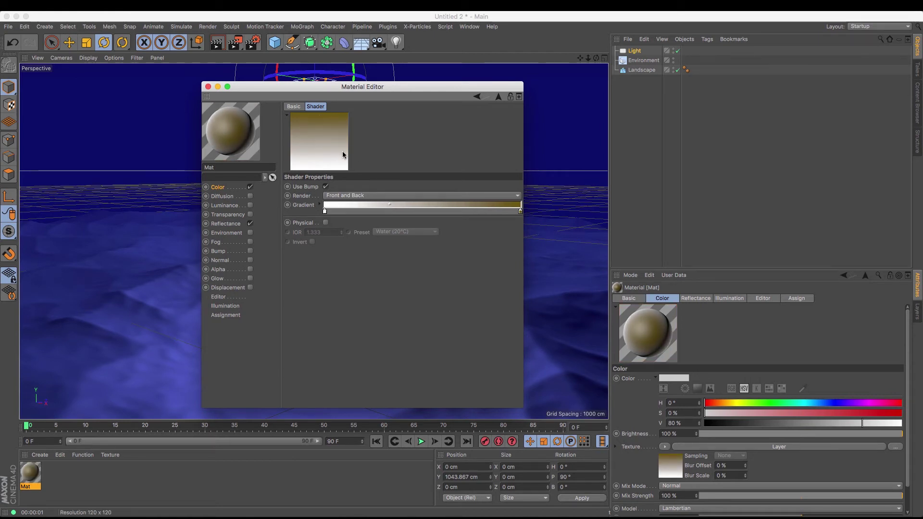
pyautogui.click(476, 98)
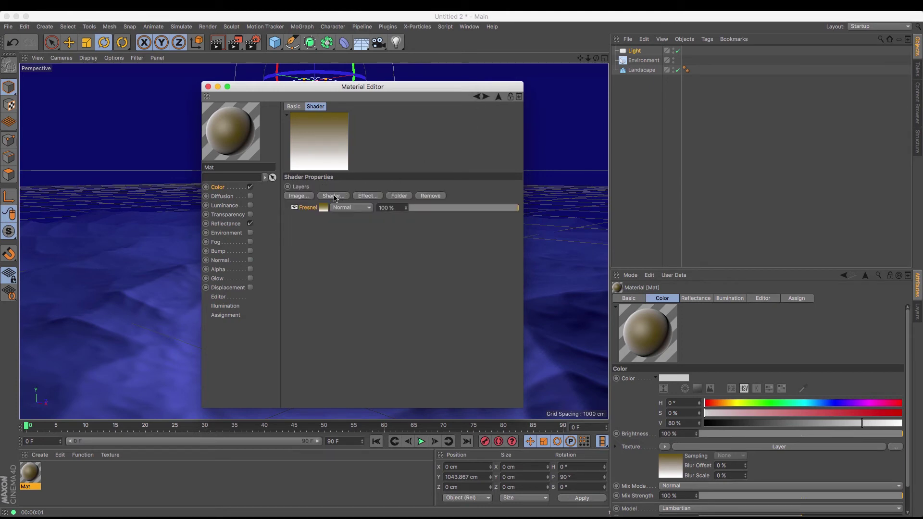
# Add a Noise layer above the Fresnel layer and set its noise type to FBM.
pyautogui.click(334, 197)
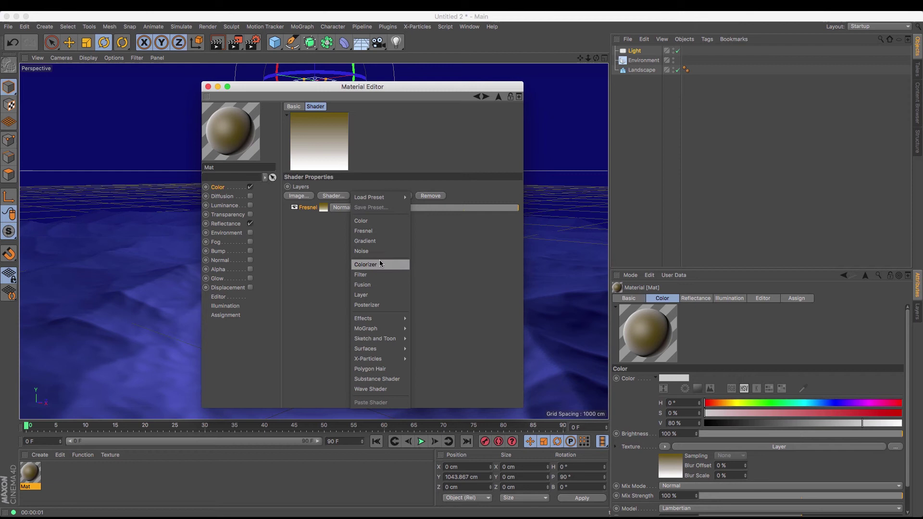
pyautogui.click(378, 251)
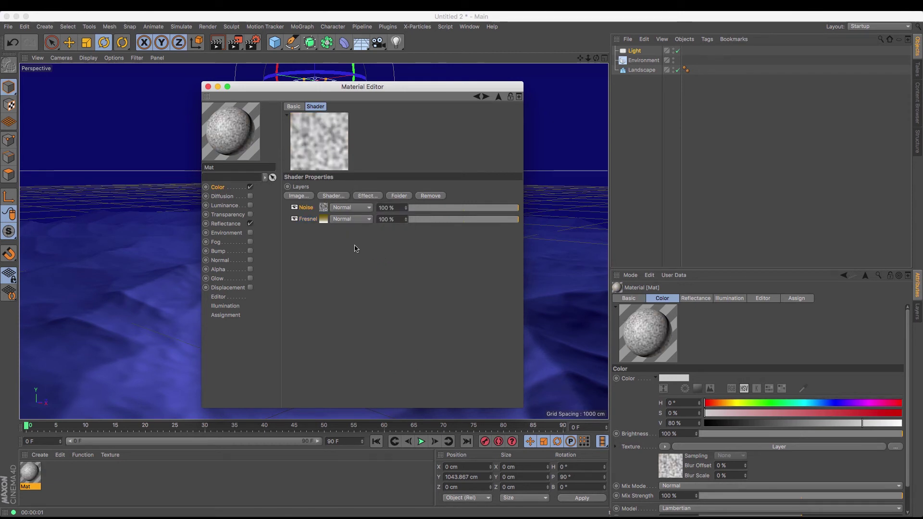
pyautogui.click(324, 208)
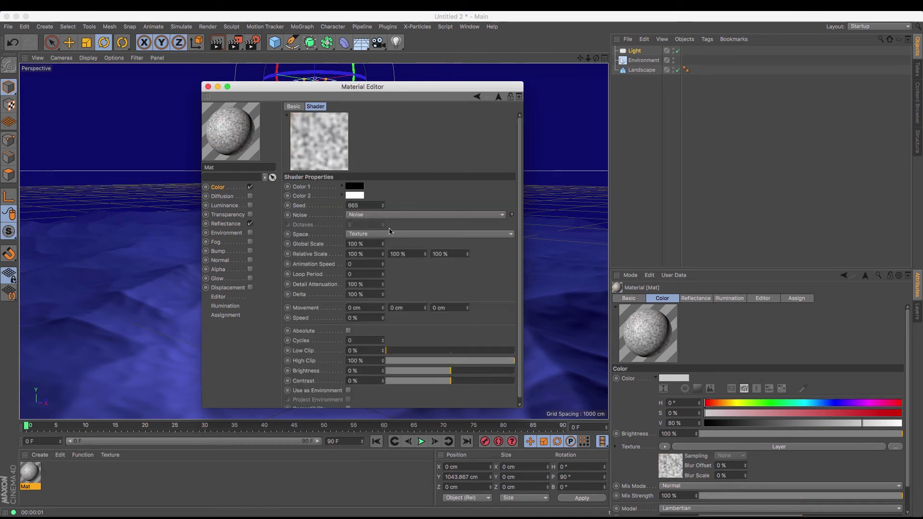
pyautogui.click(408, 217)
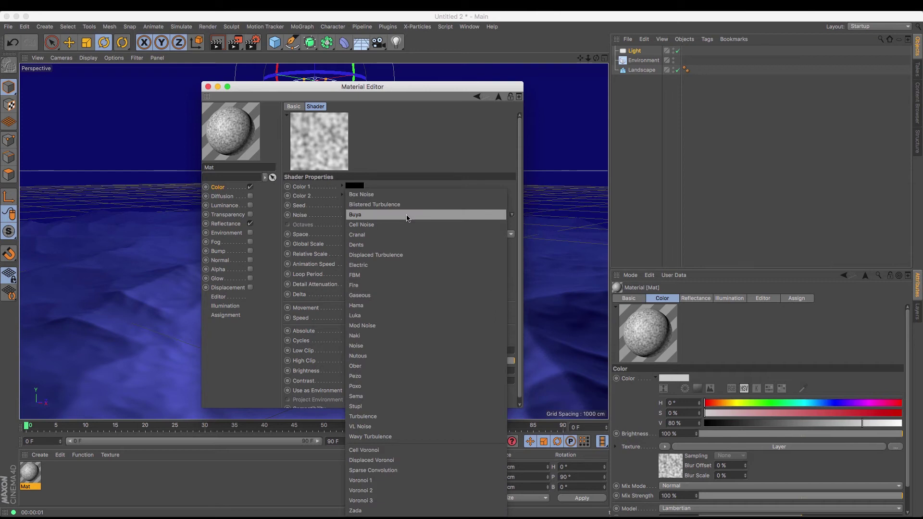
pyautogui.click(412, 275)
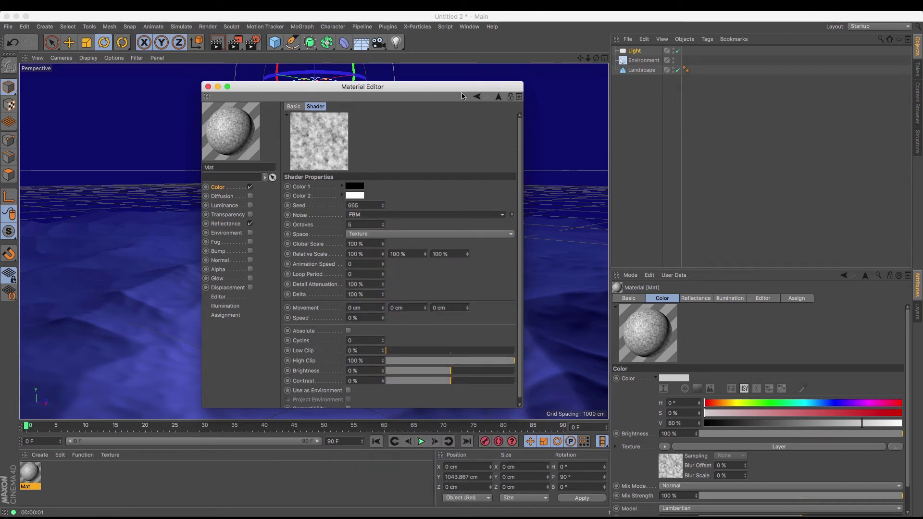
# Blend the Noise layer in Multiply mode and switch off the Reflectance channel.
pyautogui.click(478, 97)
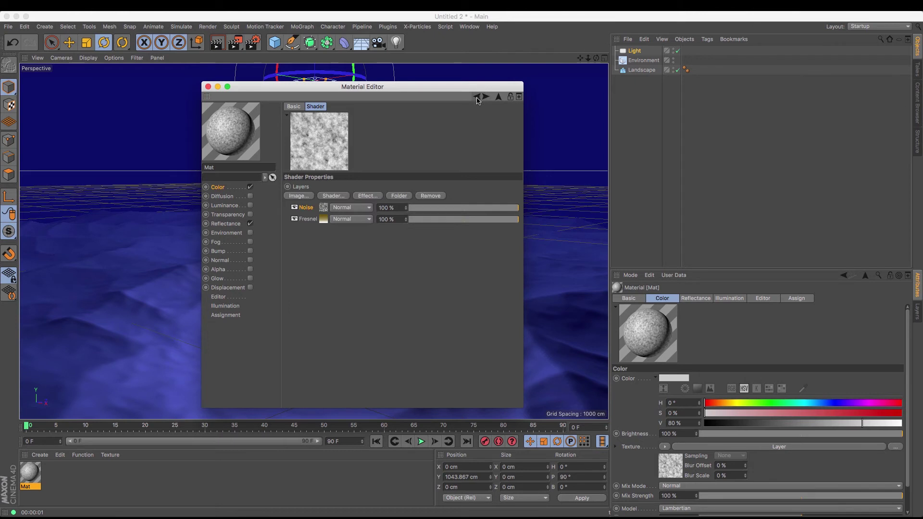
pyautogui.click(364, 212)
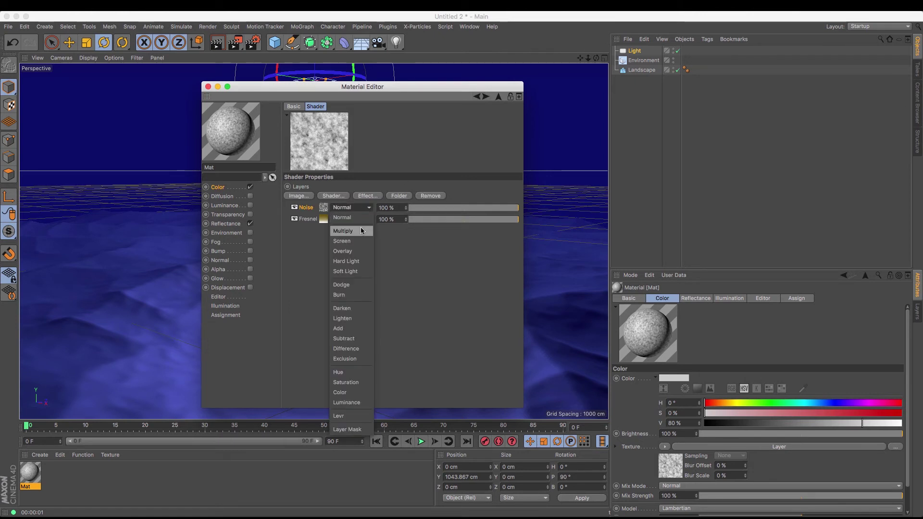
pyautogui.click(361, 231)
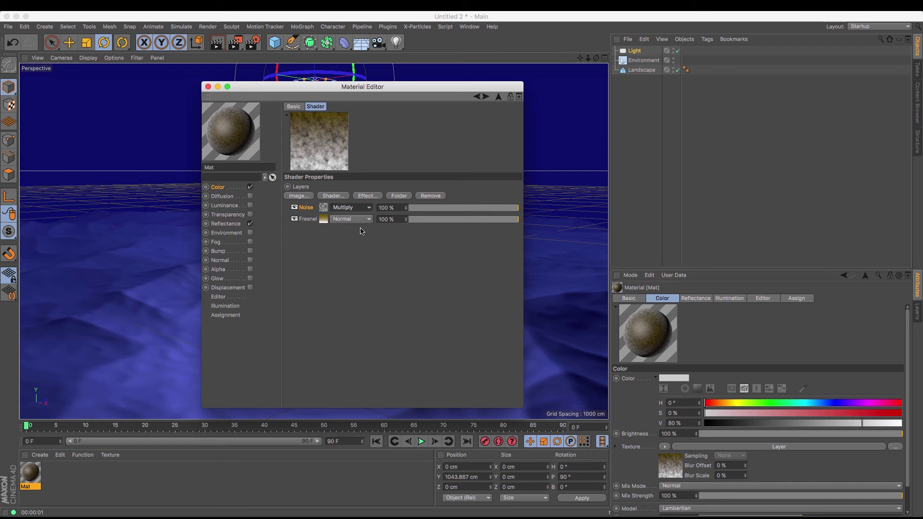
pyautogui.click(250, 224)
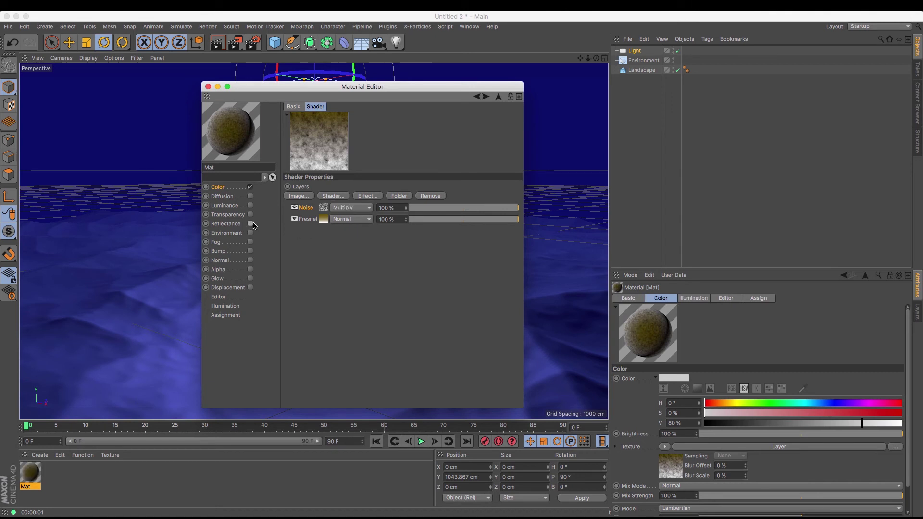
# Enable the Bump channel and load a Noise shader as its texture.
pyautogui.click(241, 254)
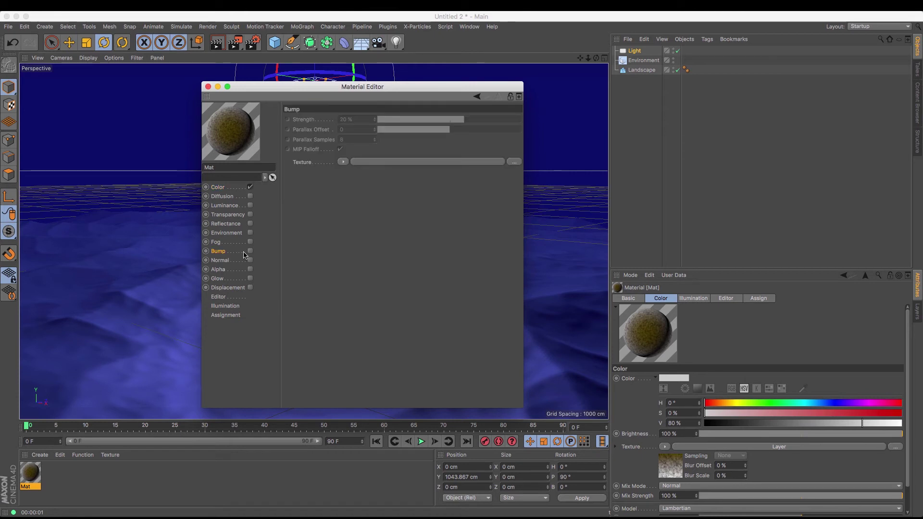
pyautogui.click(250, 252)
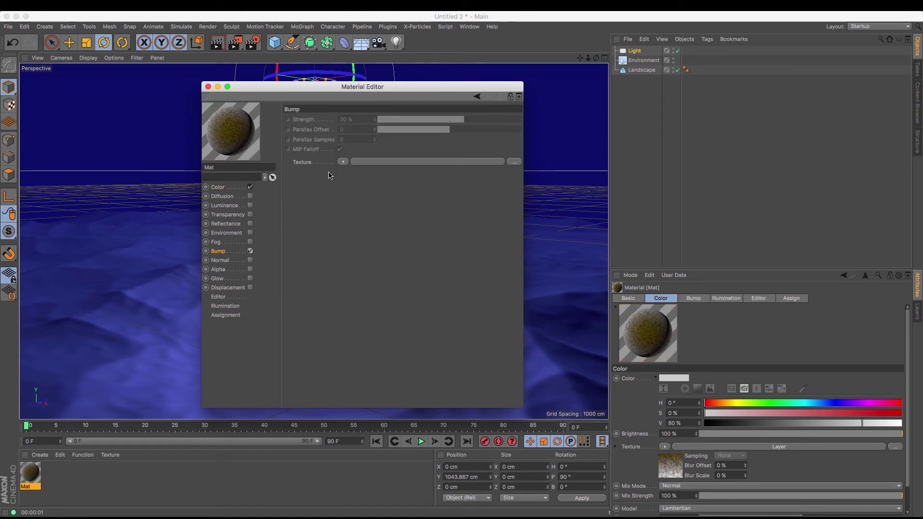
pyautogui.click(343, 162)
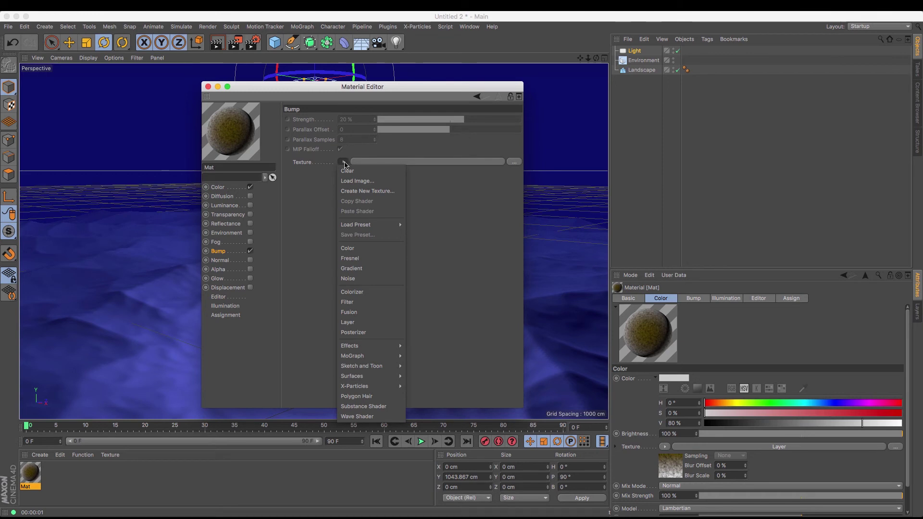
pyautogui.click(349, 279)
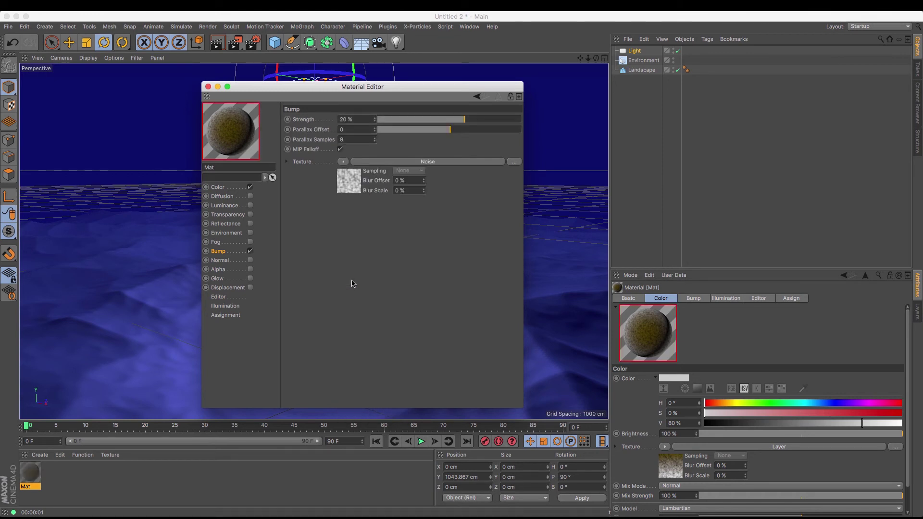
# Set the bump noise type to FBM and apply Mat to the Landscape.
pyautogui.click(354, 178)
pyautogui.click(389, 215)
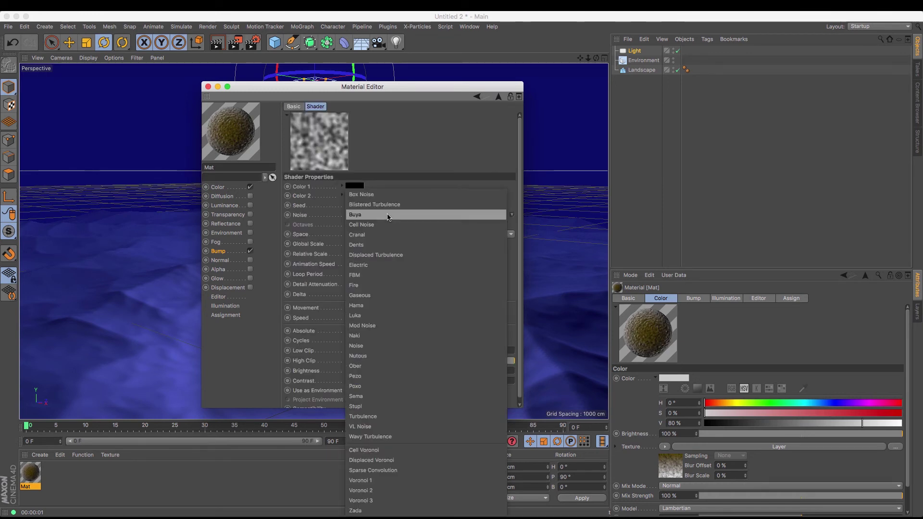
pyautogui.click(381, 270)
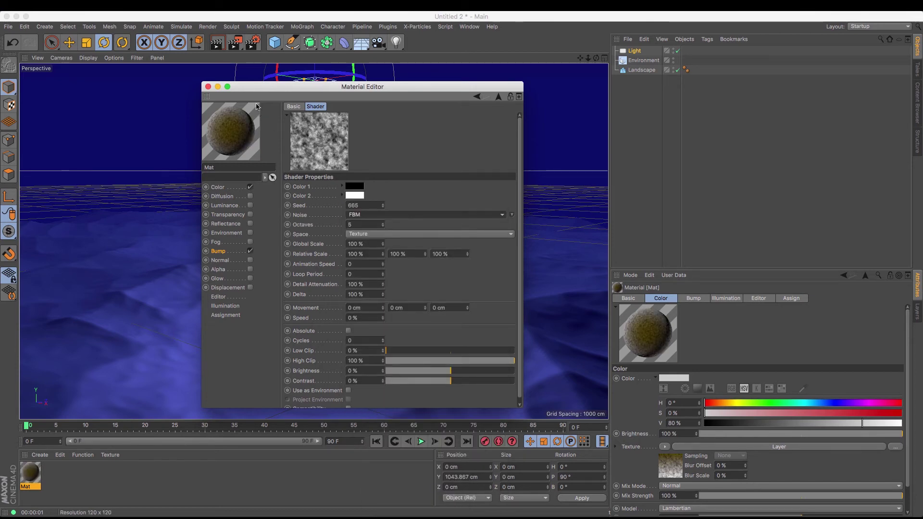
pyautogui.moveTo(251, 87); pyautogui.dragTo(594, 128)
pyautogui.moveTo(42, 495); pyautogui.dragTo(207, 372)
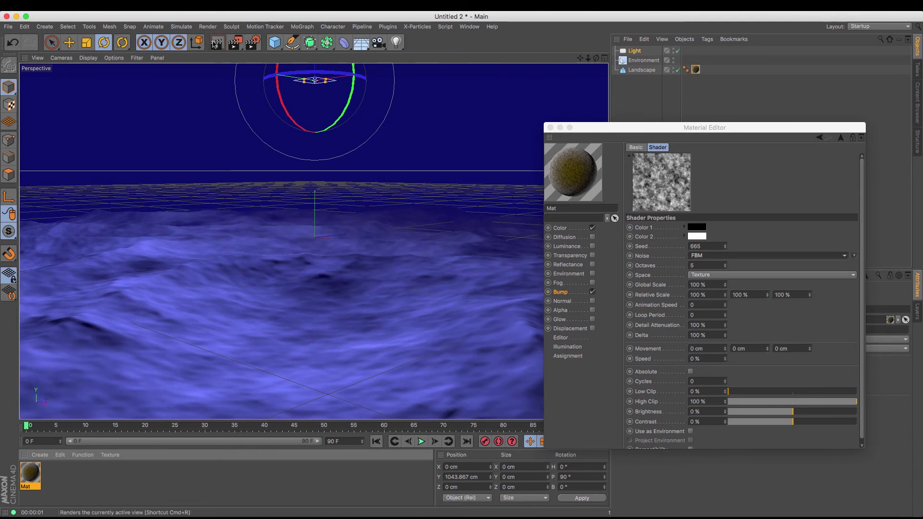
# Raise the bump noise Global Scale to 250% and re-render the view to check it.
pyautogui.hotkey('ctrl', 'r')
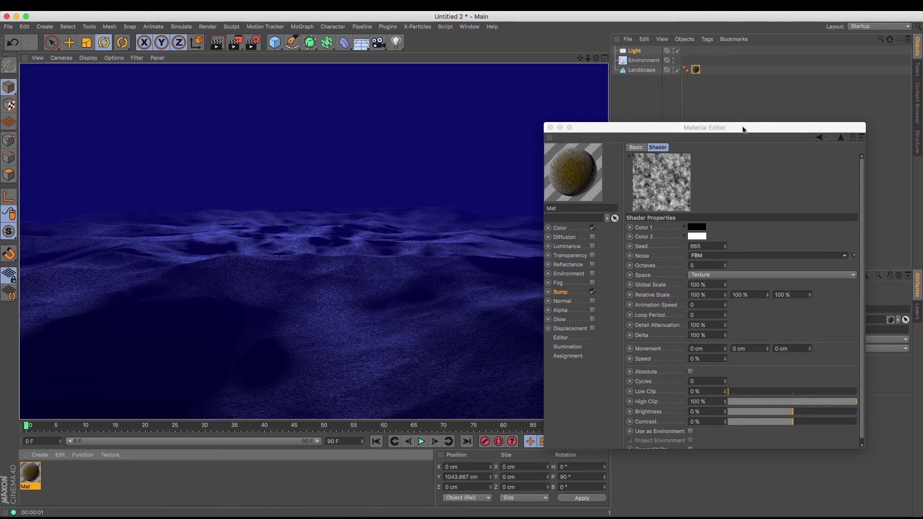
pyautogui.moveTo(742, 130); pyautogui.dragTo(633, 92)
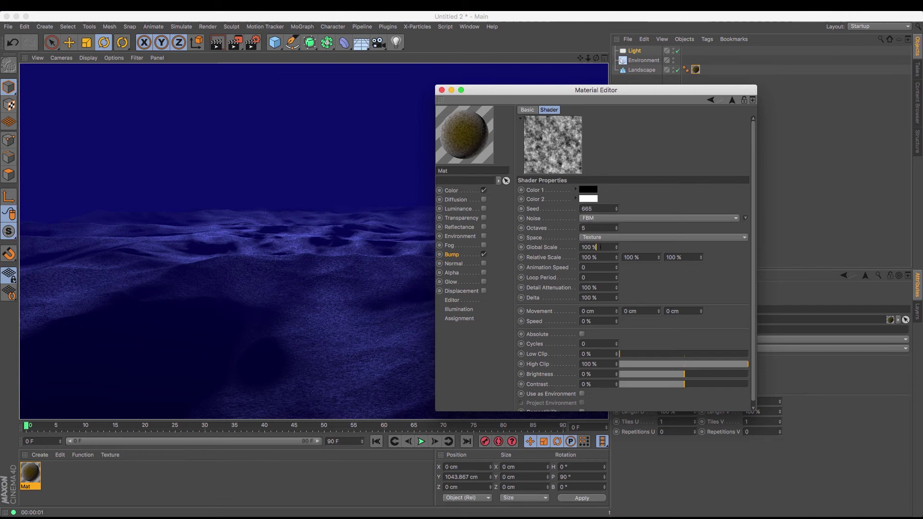
pyautogui.doubleClick(596, 247)
pyautogui.moveTo(617, 248); pyautogui.dragTo(617, 231)
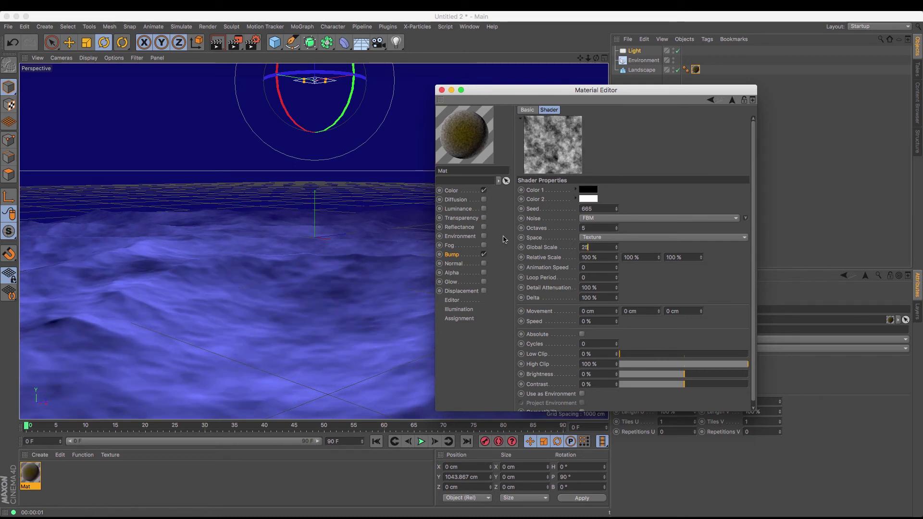
pyautogui.click(266, 130)
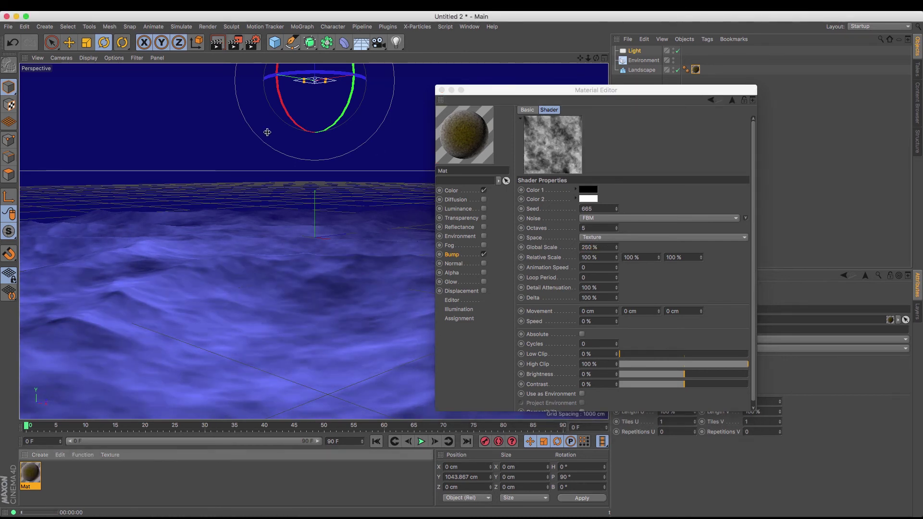
pyautogui.hotkey('ctrl', 'r')
# Set the Color channel's Noise layer Global Scale to 200% and close the Material Editor.
pyautogui.click(451, 190)
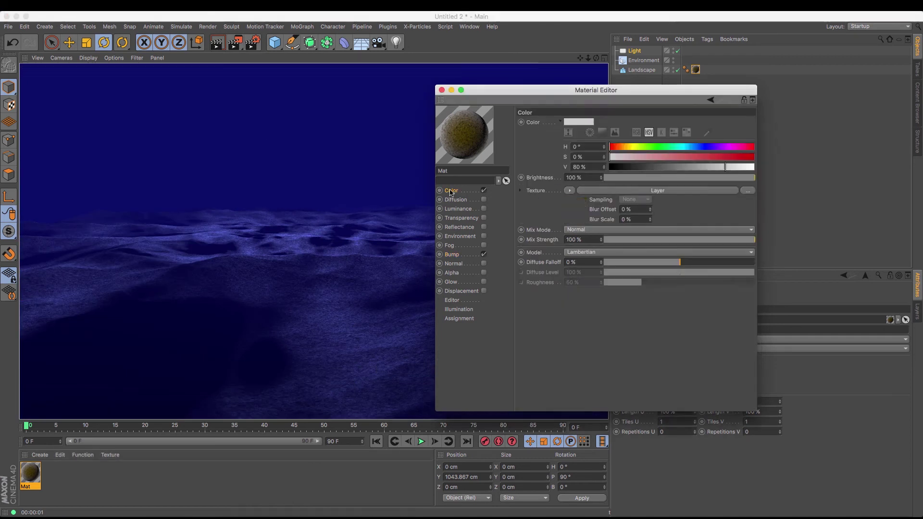
pyautogui.click(571, 213)
pyautogui.click(556, 211)
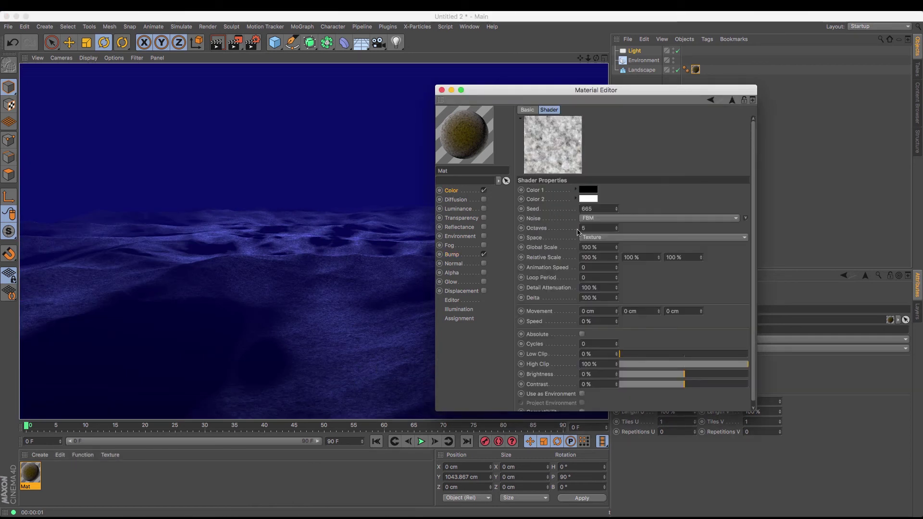
pyautogui.doubleClick(608, 250)
pyautogui.write('200')
pyautogui.press('Return')
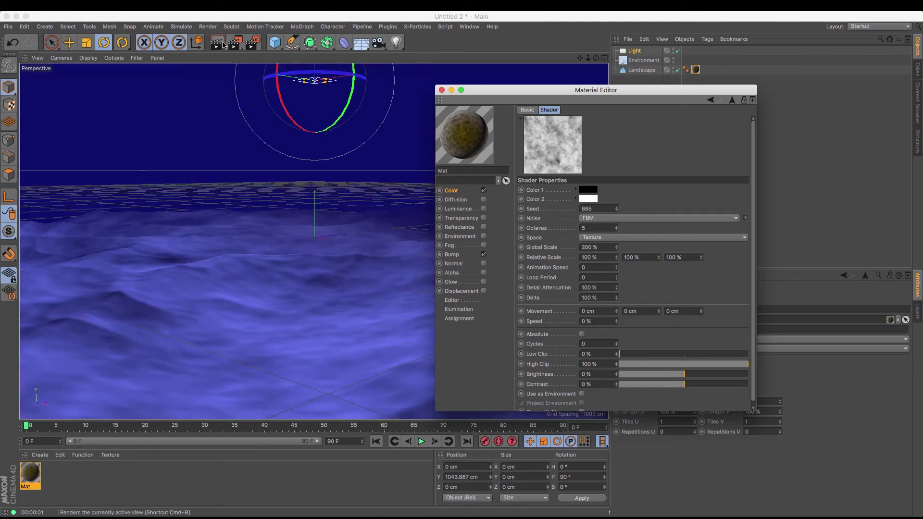
pyautogui.click(403, 182)
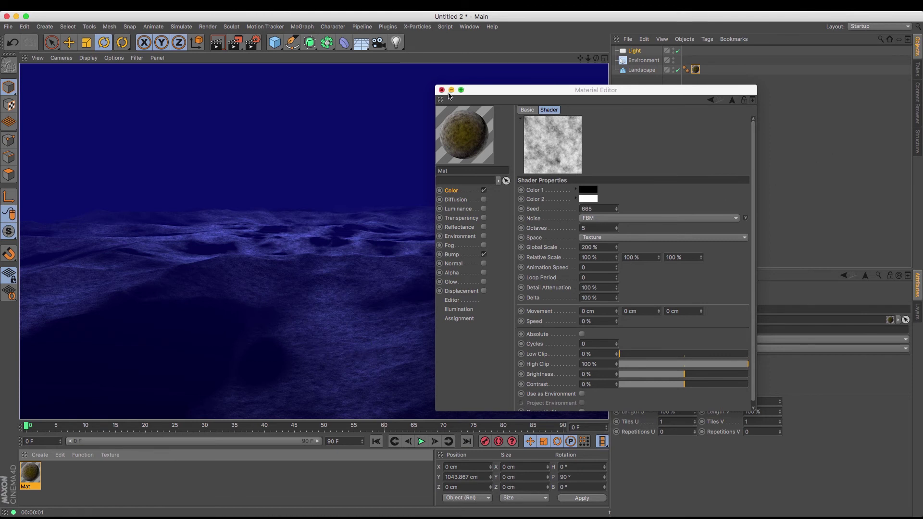
pyautogui.click(442, 91)
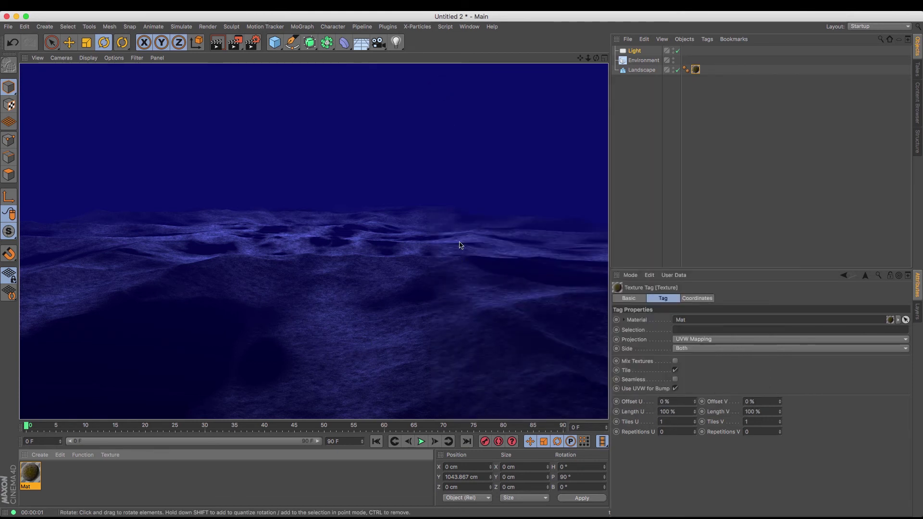
# Play the animation, stop it, rewind to frame 0, and deselect the light.
pyautogui.click(421, 441)
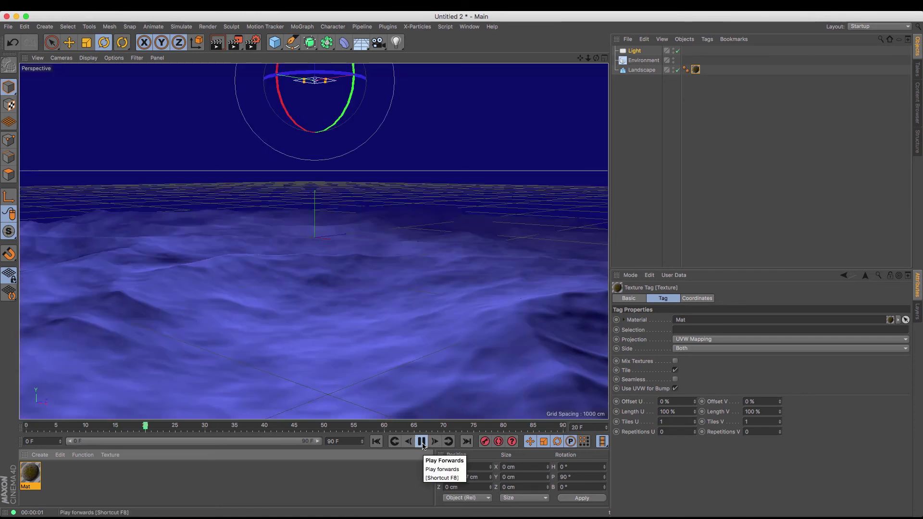
pyautogui.click(422, 441)
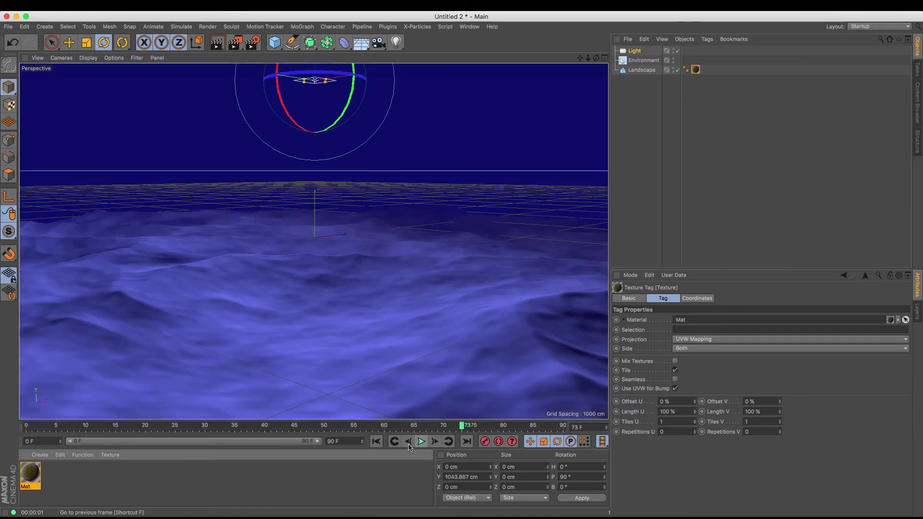
pyautogui.click(376, 441)
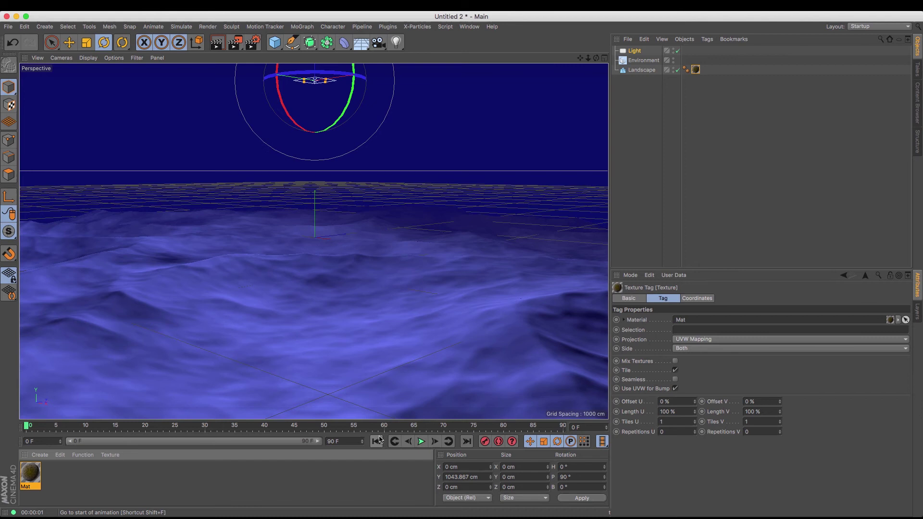
pyautogui.click(659, 113)
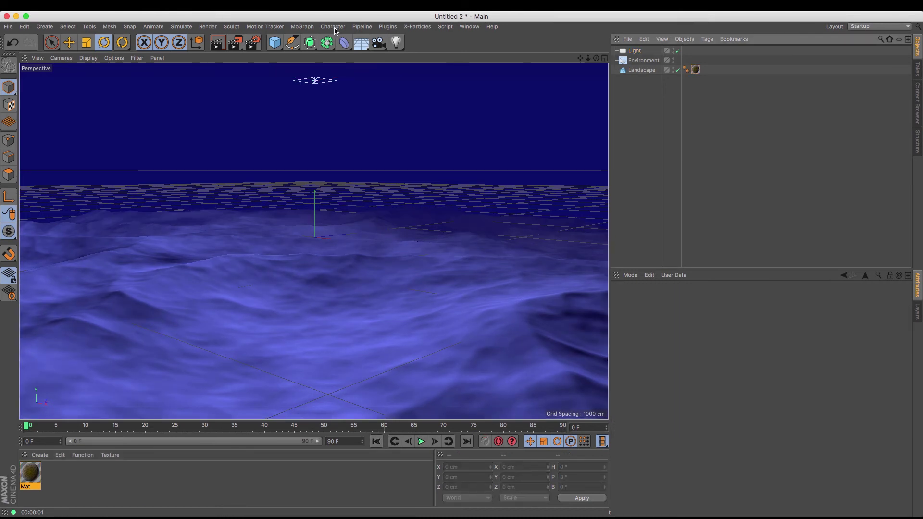
# Make a full-render preview at image size 1024 (1024×576).
pyautogui.moveTo(233, 44); pyautogui.dragTo(305, 213)
pyautogui.moveTo(310, 146); pyautogui.dragTo(304, 104)
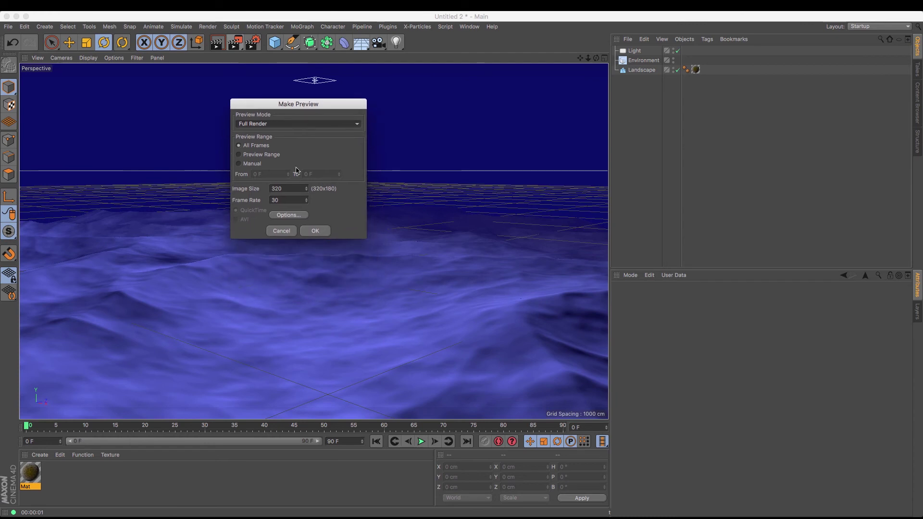
pyautogui.doubleClick(295, 188)
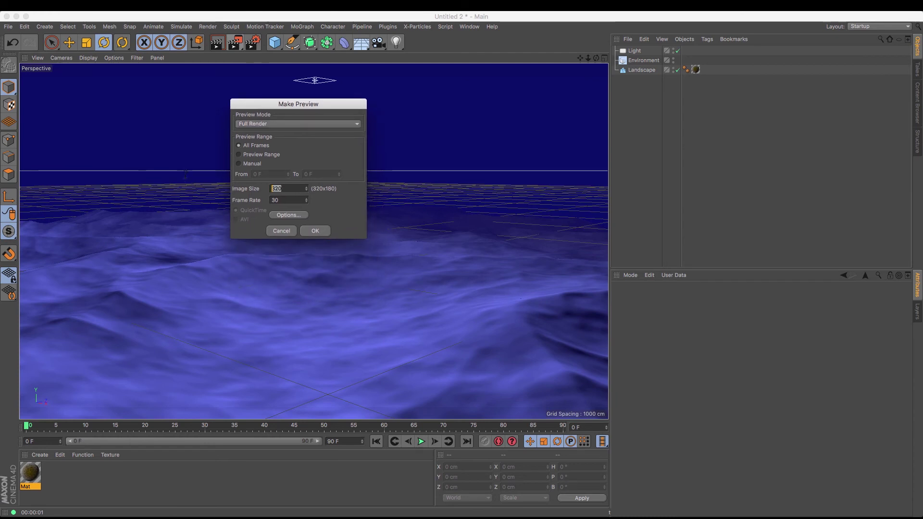
pyautogui.write('1024')
pyautogui.click(315, 231)
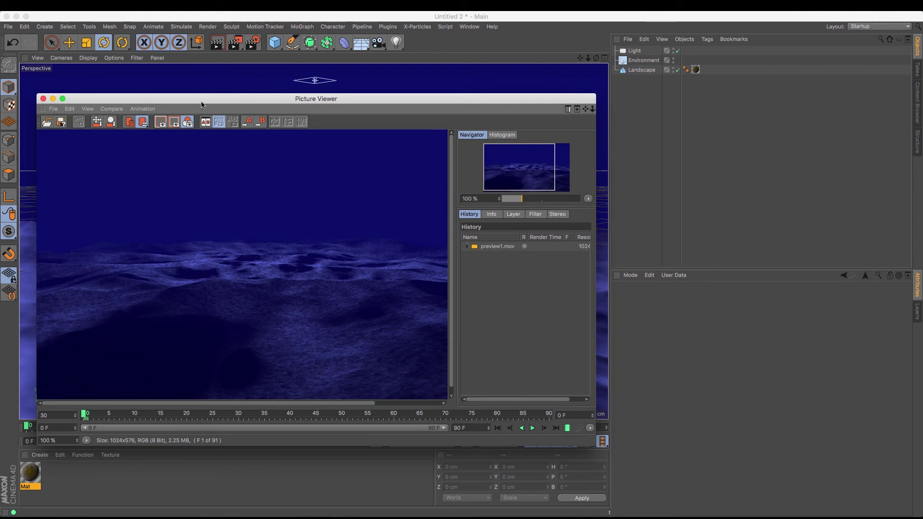
# Watch the preview full-screen in the Picture Viewer, stop it, and minimize the viewer.
pyautogui.click(62, 100)
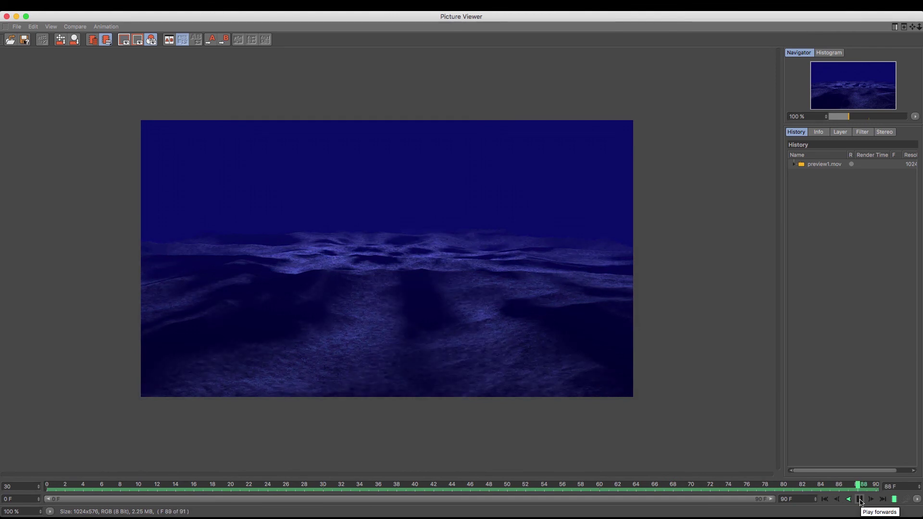
pyautogui.click(860, 500)
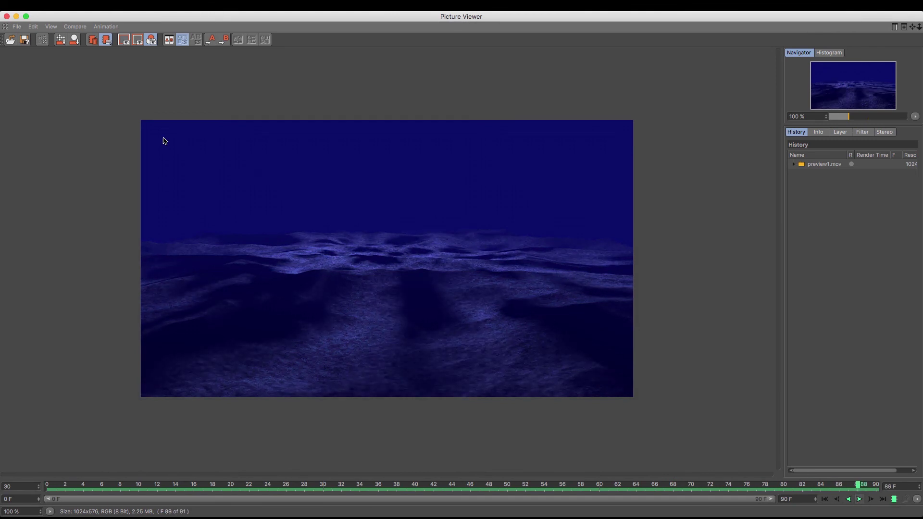
pyautogui.click(16, 17)
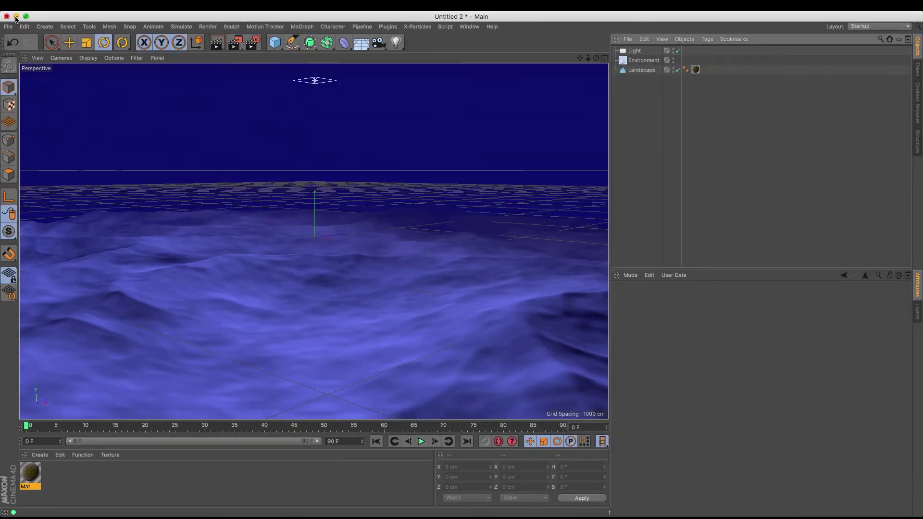
# Raise the Light's noise Velocity from 25% to 50% and bring up Make Preview.
pyautogui.click(635, 51)
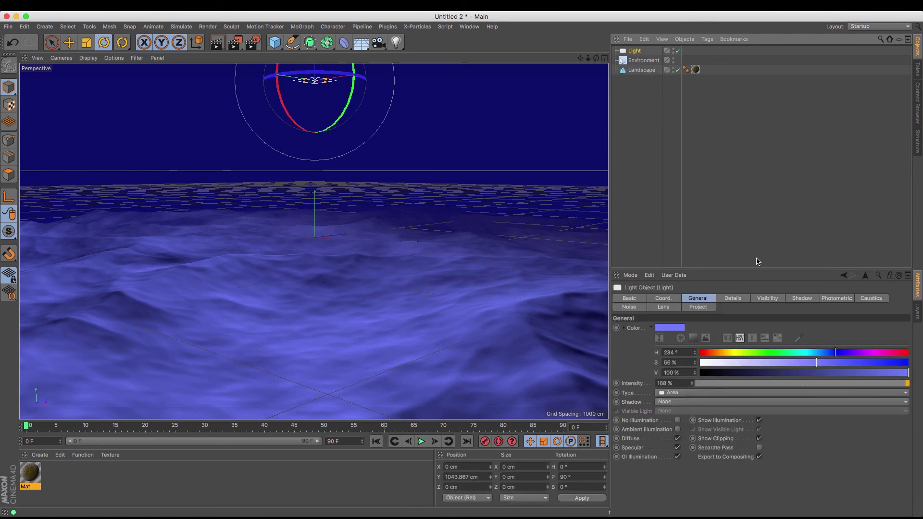
pyautogui.click(630, 307)
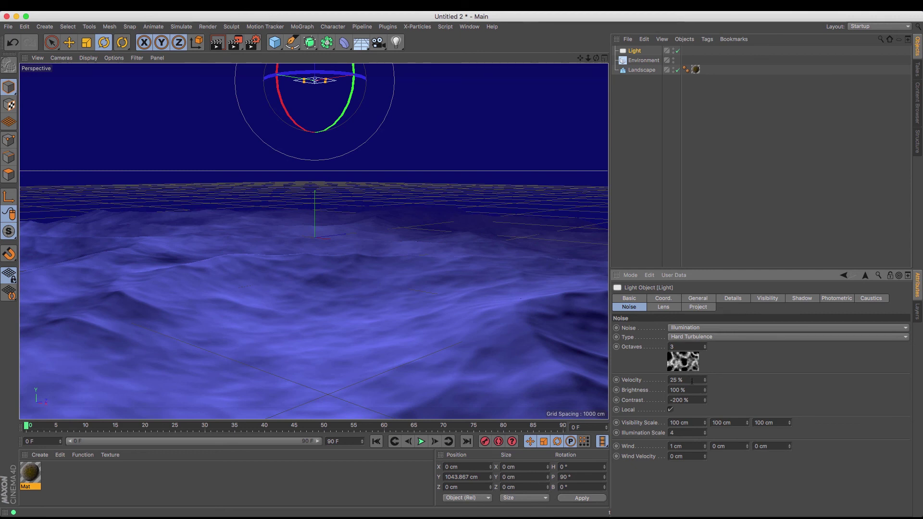
pyautogui.moveTo(697, 380); pyautogui.dragTo(641, 378)
pyautogui.click(237, 44)
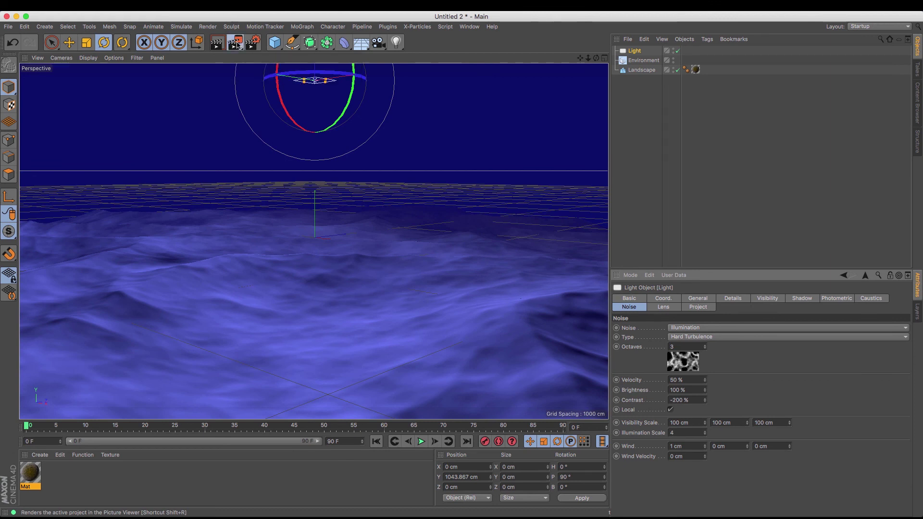
pyautogui.moveTo(237, 44); pyautogui.dragTo(292, 205)
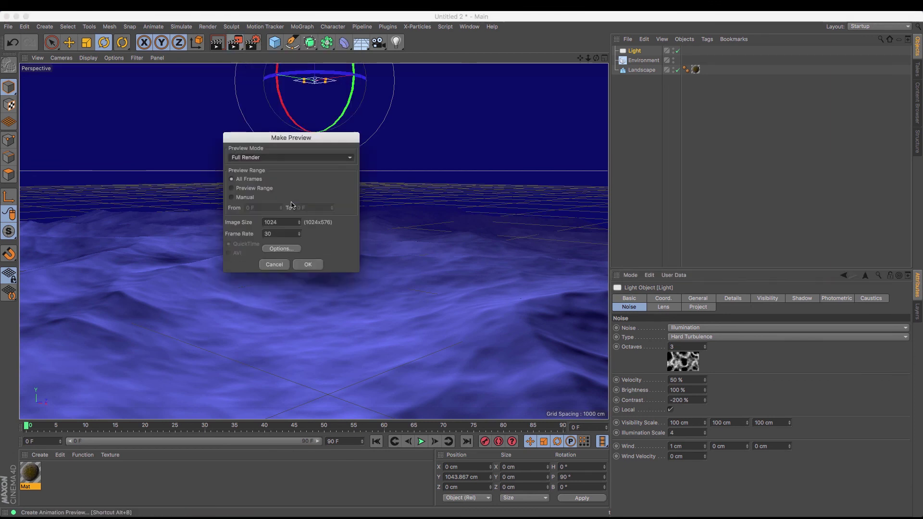
# Render preview2.mov and compare it against preview1.mov in the Picture Viewer history.
pyautogui.click(308, 265)
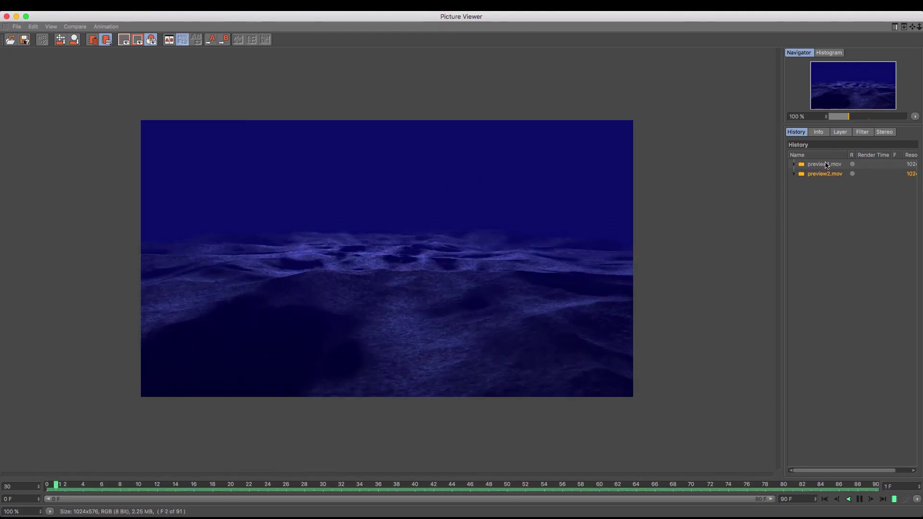
pyautogui.click(826, 164)
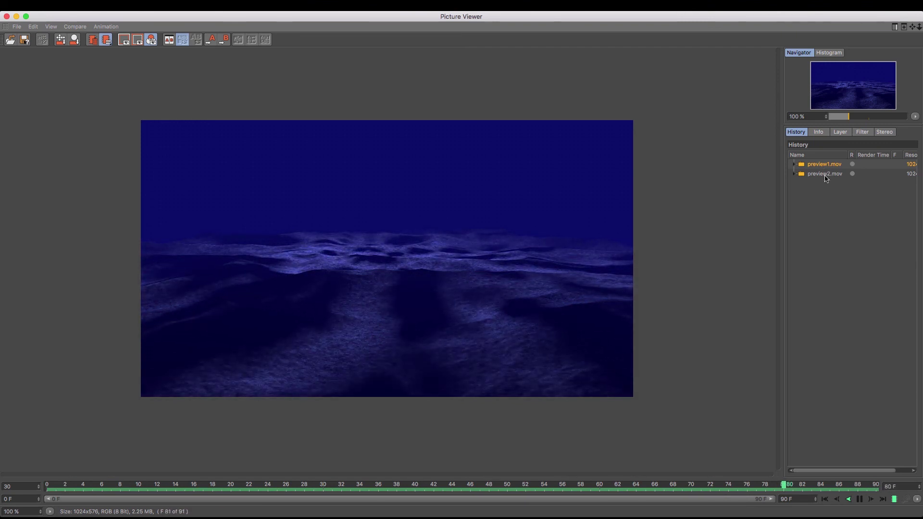
pyautogui.click(826, 175)
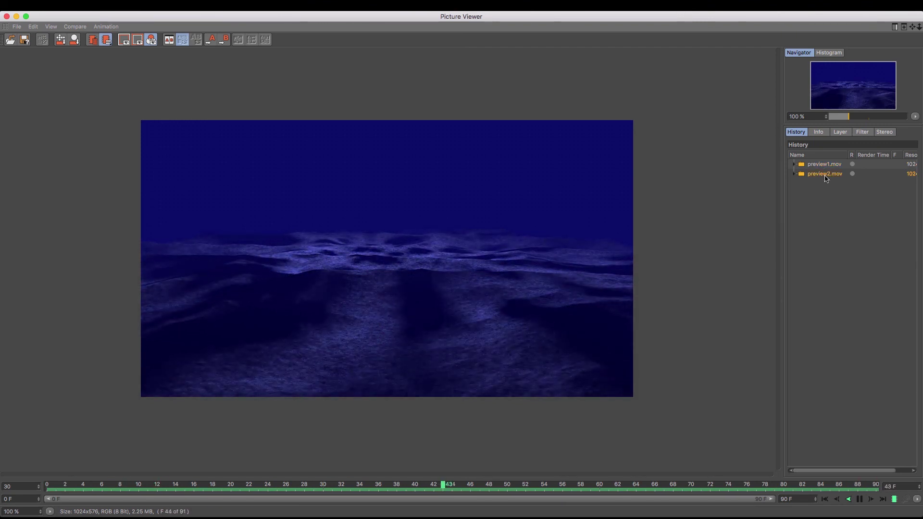